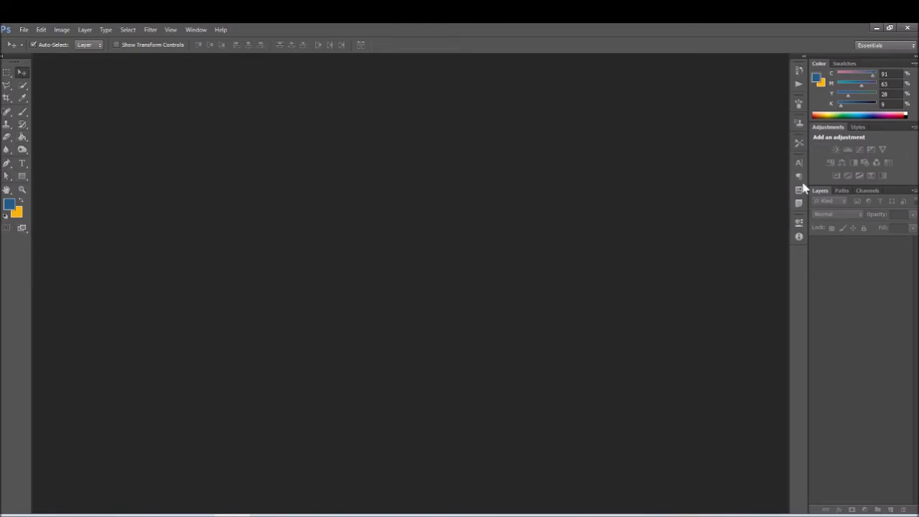
# Browse the Swatches, Color, Paths, Channels and Layers panels, ending on Layers.
pyautogui.click(844, 63)
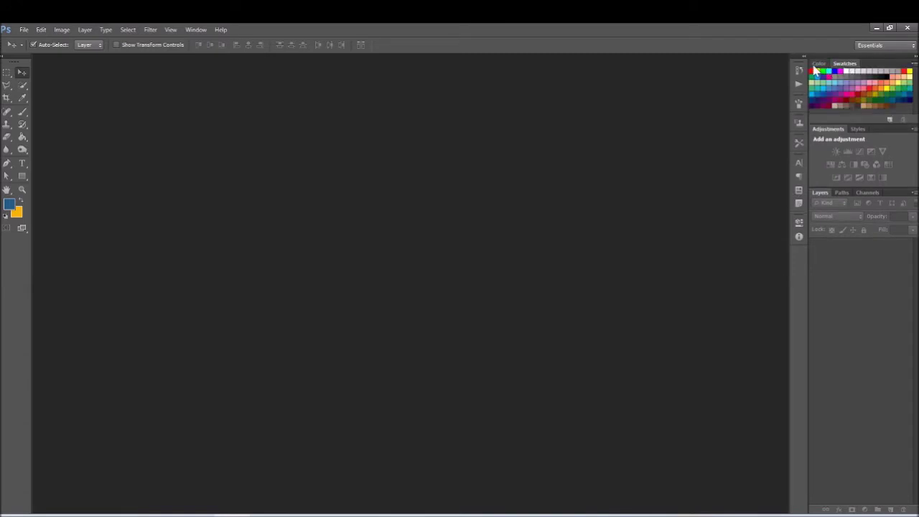
pyautogui.click(819, 63)
pyautogui.click(834, 192)
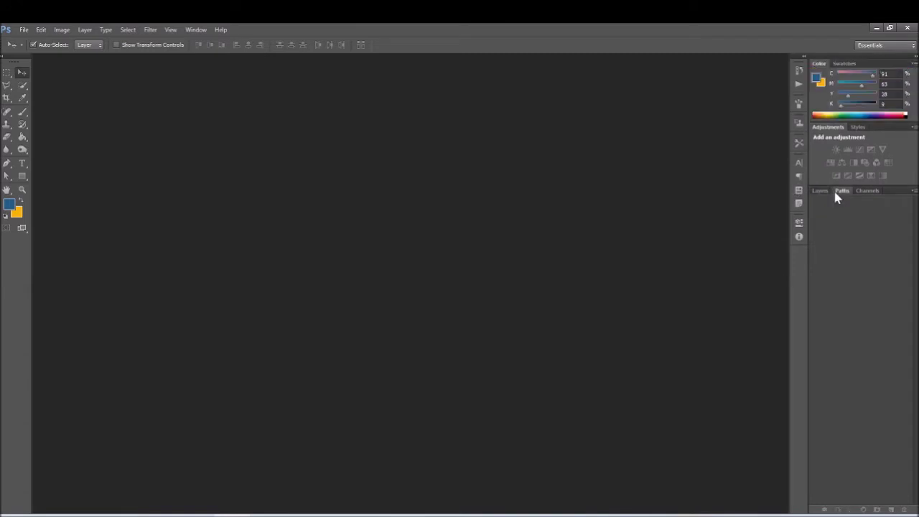
pyautogui.click(869, 192)
pyautogui.click(820, 190)
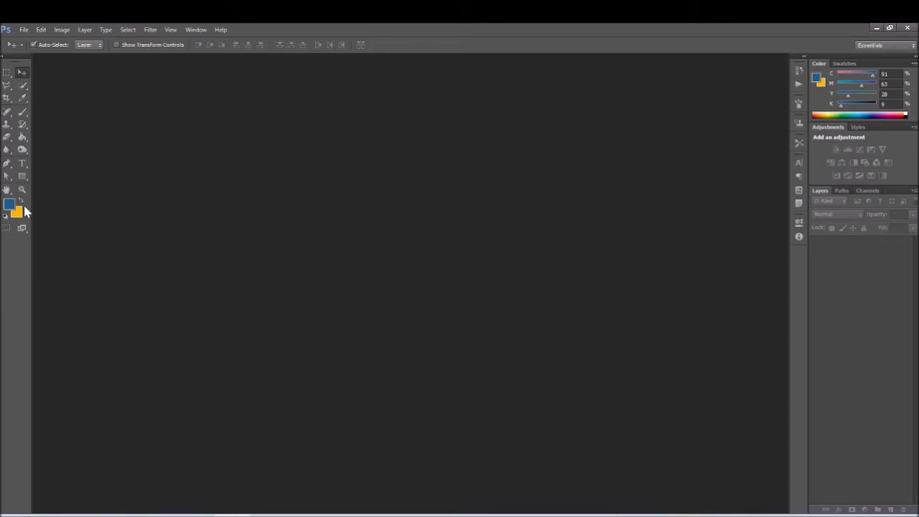
# Bring up the New document dialog and shift it slightly left.
pyautogui.click(22, 30)
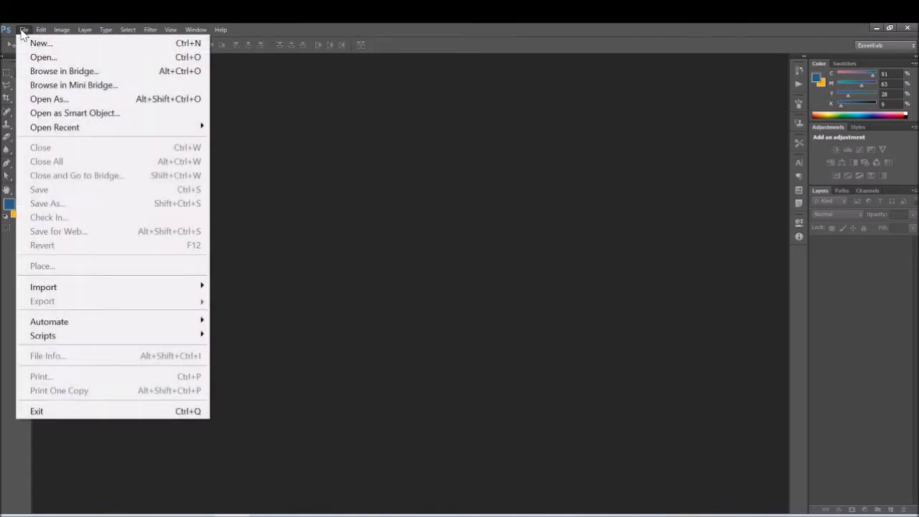
pyautogui.click(10, 35)
pyautogui.click(24, 29)
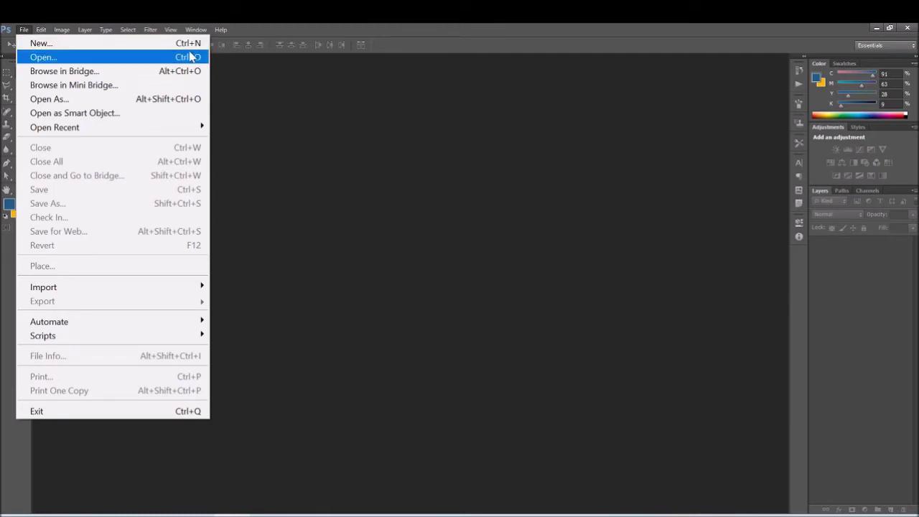
pyautogui.click(32, 47)
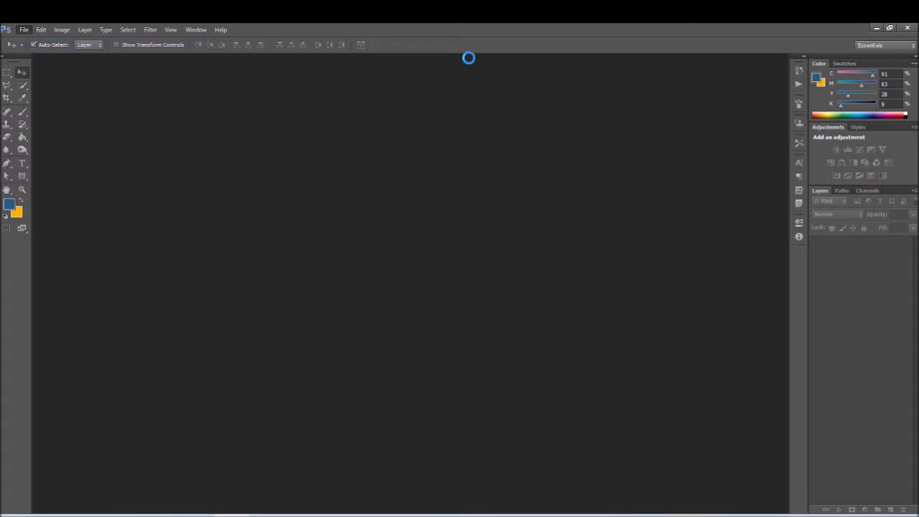
pyautogui.moveTo(465, 149)
pyautogui.mouseDown()
pyautogui.moveTo(472, 158)
pyautogui.moveTo(404, 162)
pyautogui.moveTo(402, 146)
pyautogui.mouseUp()
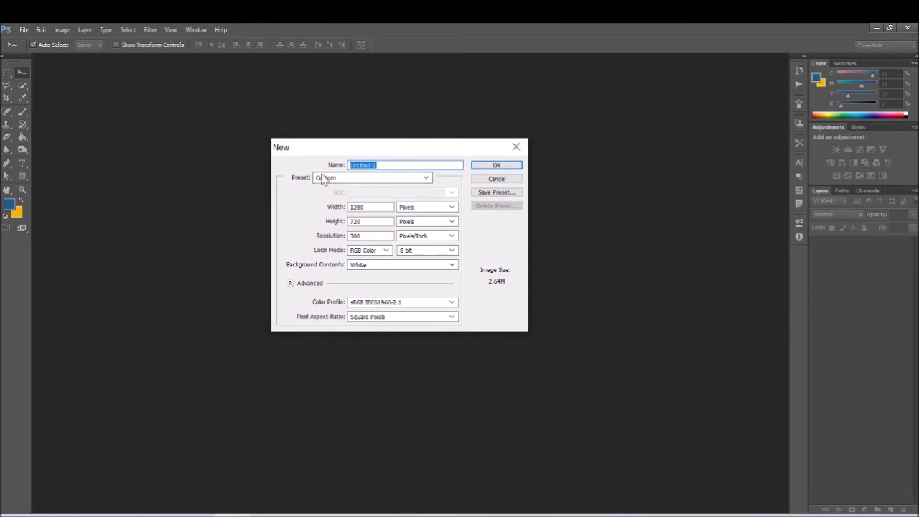
# Replace the default document name with 'Class 1', keeping the Custom preset.
pyautogui.click(404, 165)
pyautogui.hotkey('ctrl', 'a')
pyautogui.press('BackSpace')
pyautogui.write('Class 1')
pyautogui.click(428, 177)
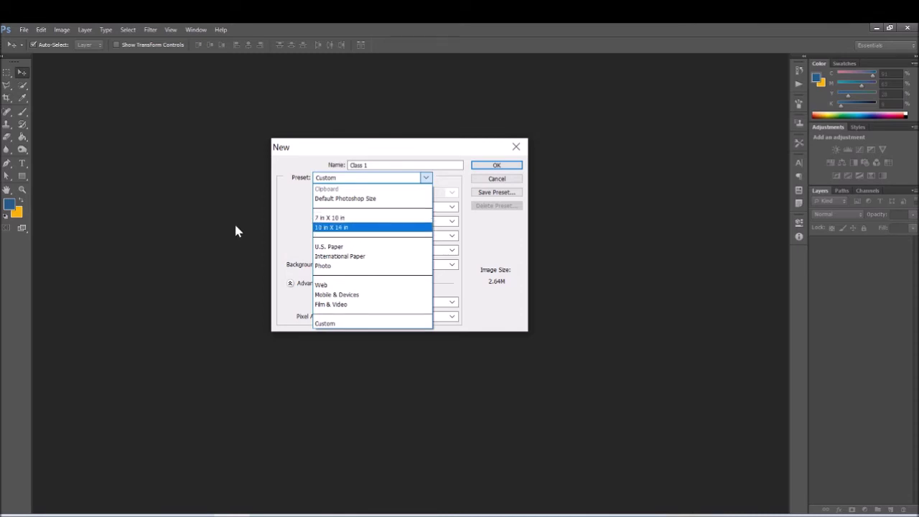
pyautogui.click(287, 230)
# Make the document 1000 × 1000 pixels at 300 pixels/inch, keeping Pixels as the unit.
pyautogui.press('Tab')
pyautogui.write('1280')
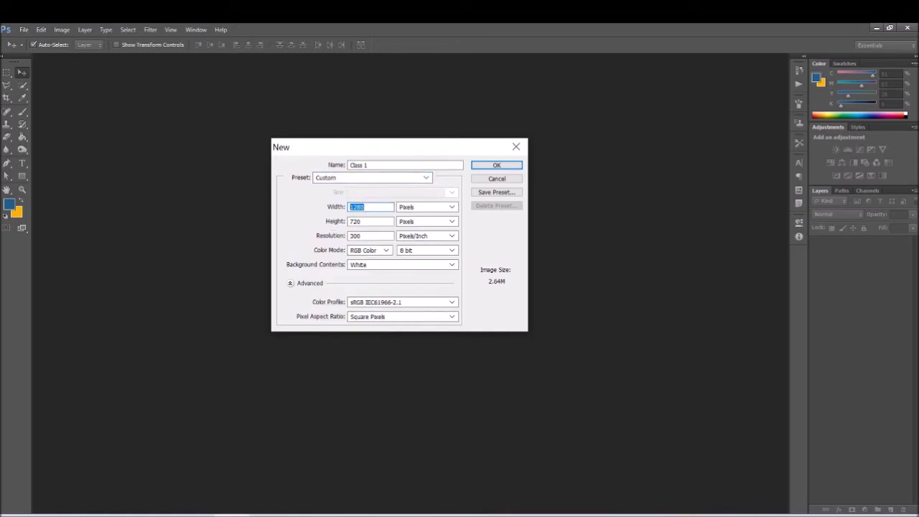
pyautogui.hotkey('ctrl', 'a')
pyautogui.write('1')
pyautogui.write('000')
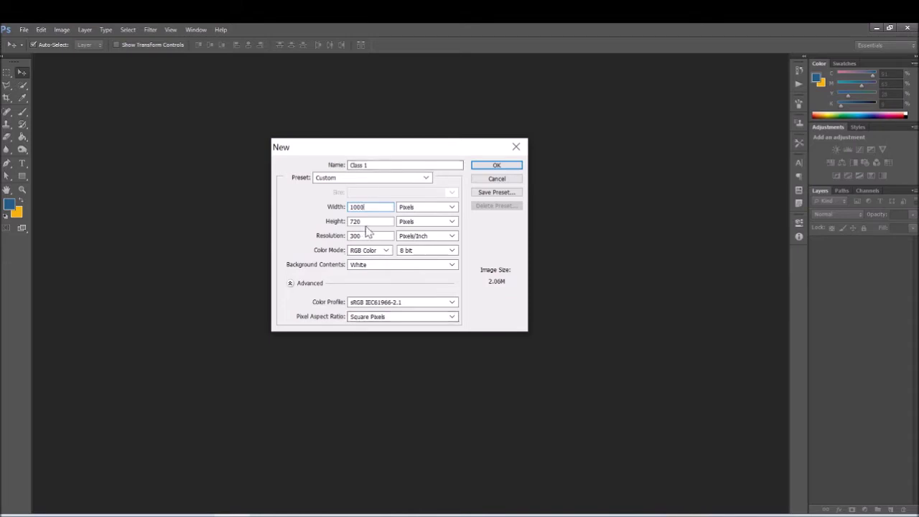
pyautogui.write('1000')
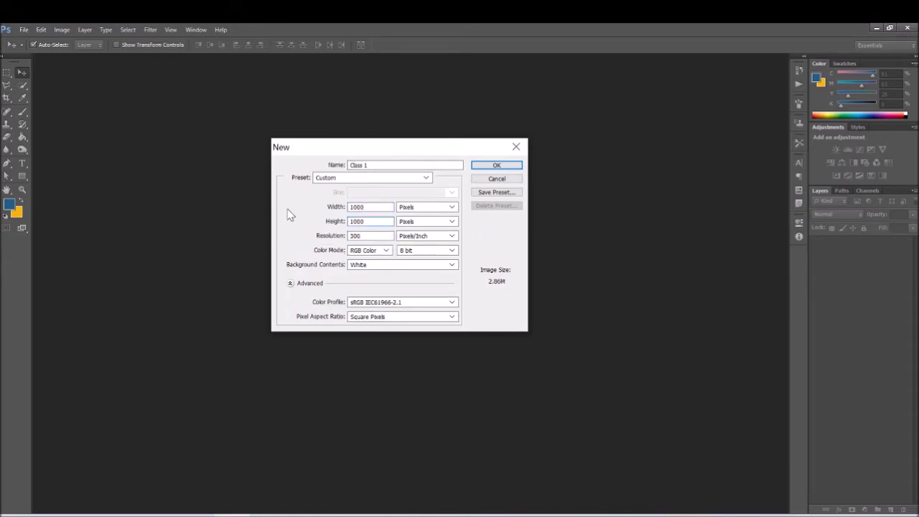
pyautogui.click(433, 207)
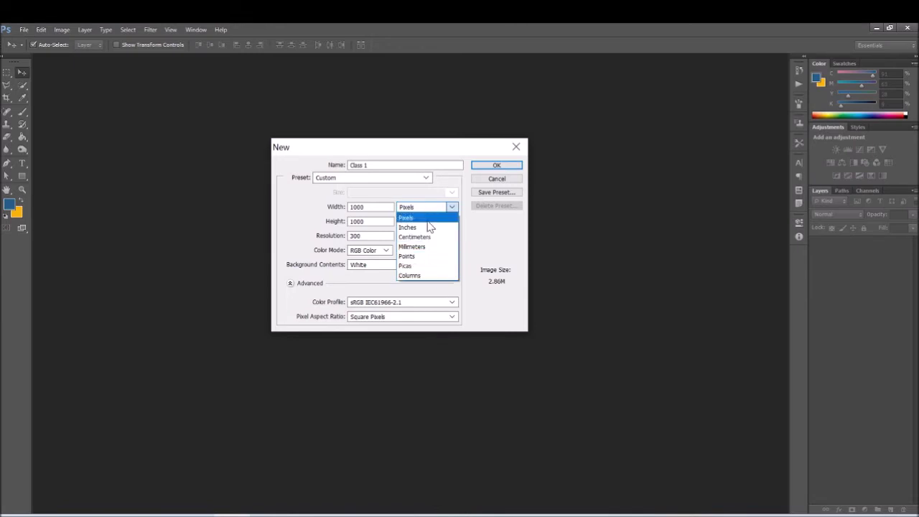
pyautogui.click(427, 221)
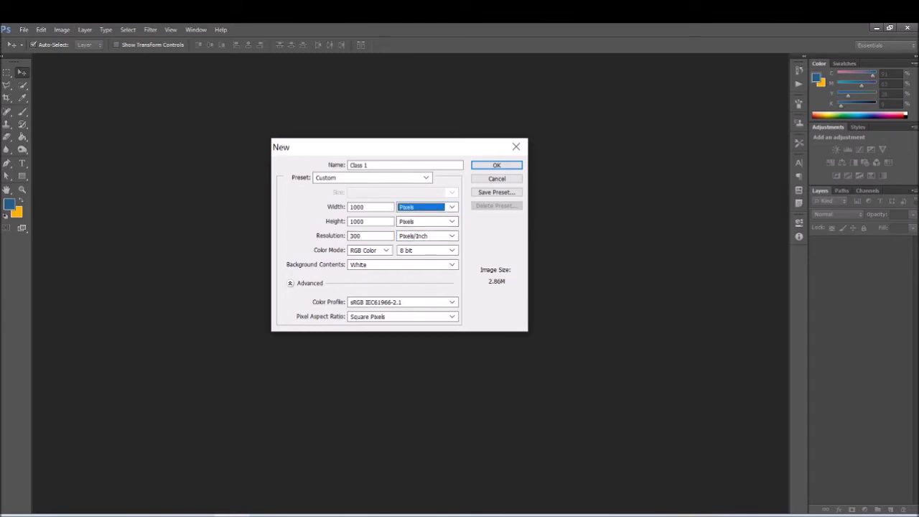
pyautogui.press('Tab')
pyautogui.press('Tab')
pyautogui.press('Tab')
pyautogui.click(361, 235)
pyautogui.doubleClick(355, 235)
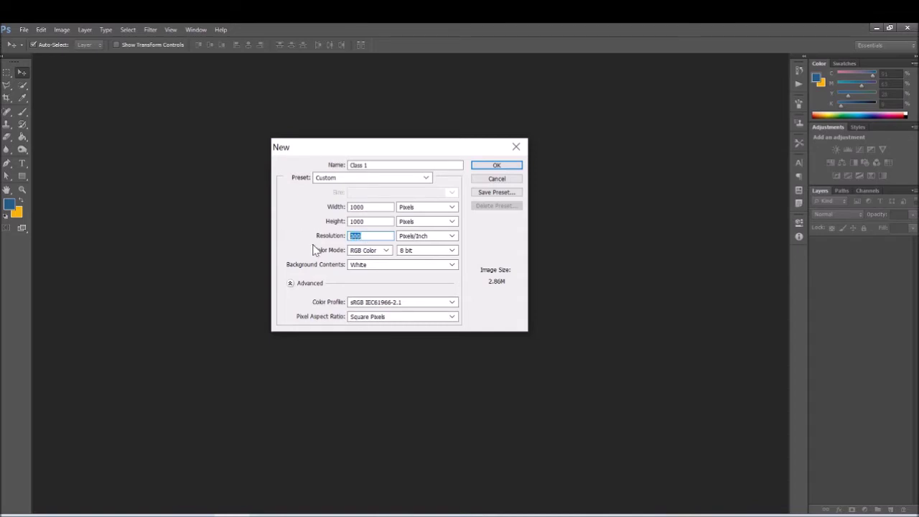
pyautogui.write('300')
pyautogui.hotkey('ctrl', 'a')
pyautogui.click(429, 237)
pyautogui.click(429, 237)
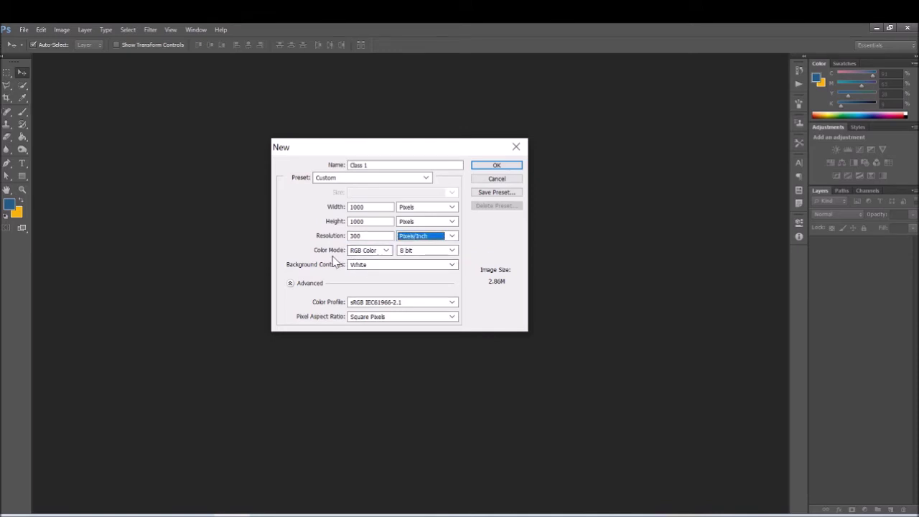
pyautogui.click(386, 251)
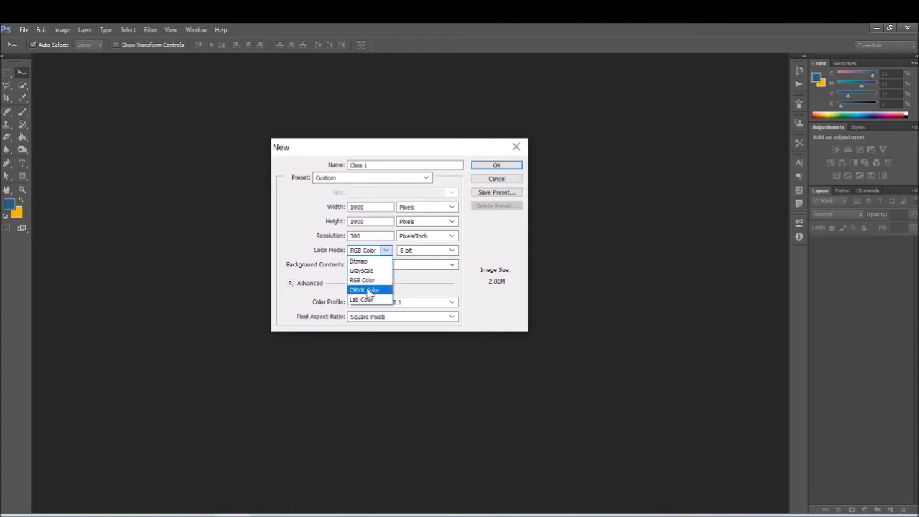
pyautogui.click(369, 281)
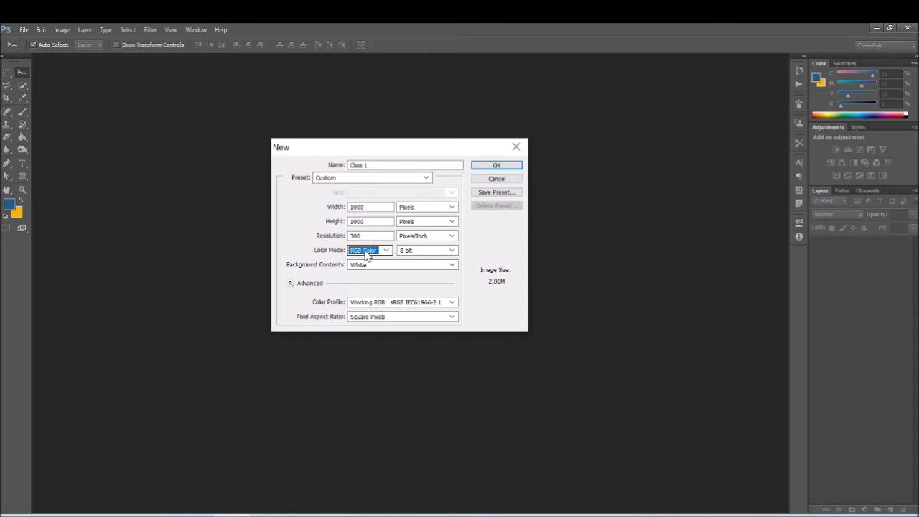
pyautogui.click(367, 256)
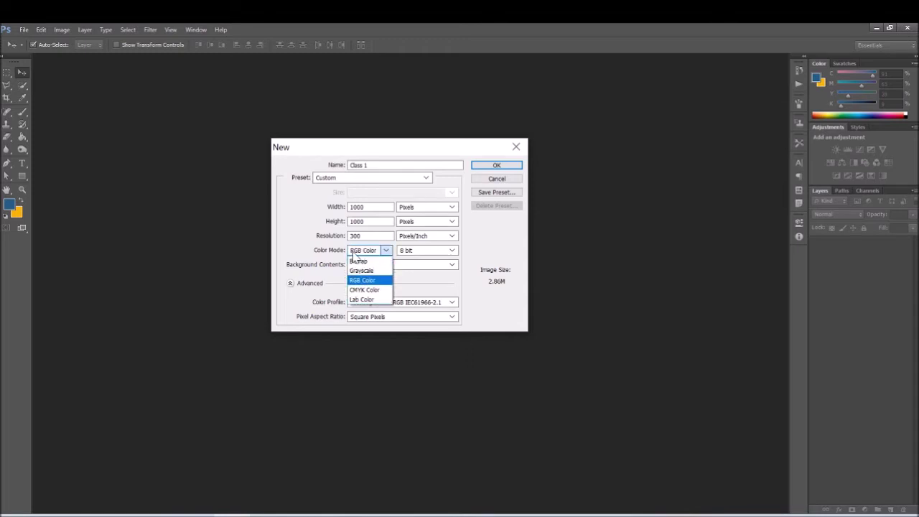
pyautogui.click(354, 255)
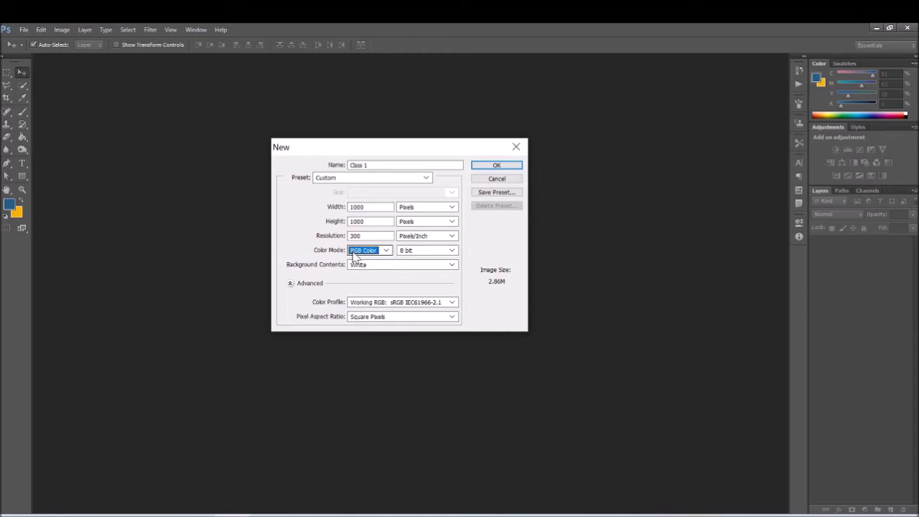
pyautogui.click(353, 256)
pyautogui.click(364, 291)
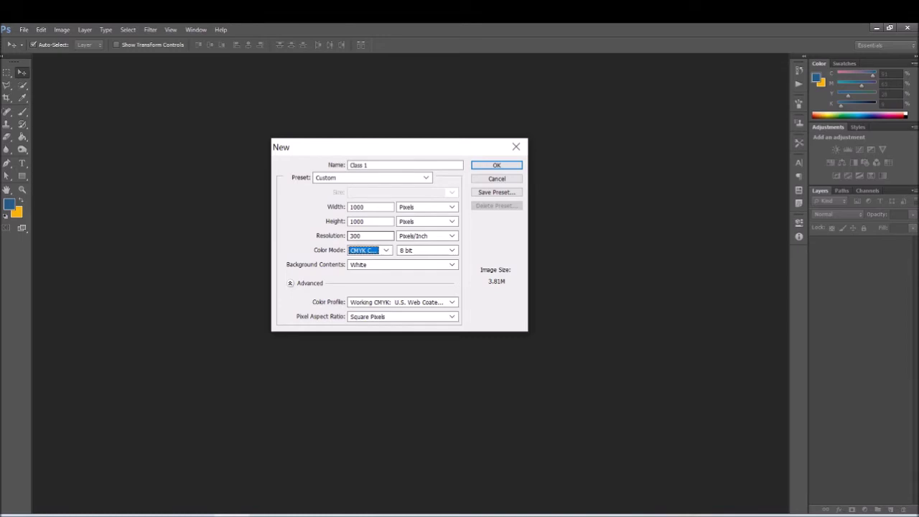
pyautogui.click(379, 252)
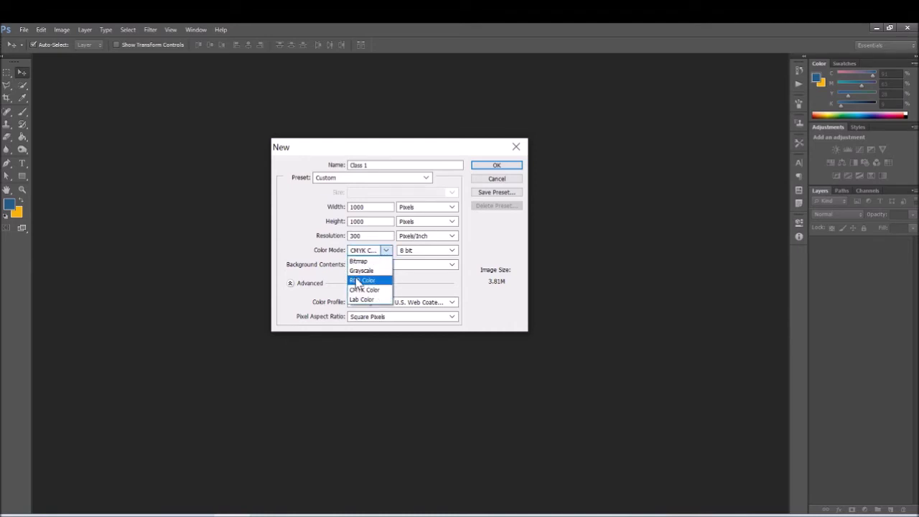
pyautogui.click(361, 271)
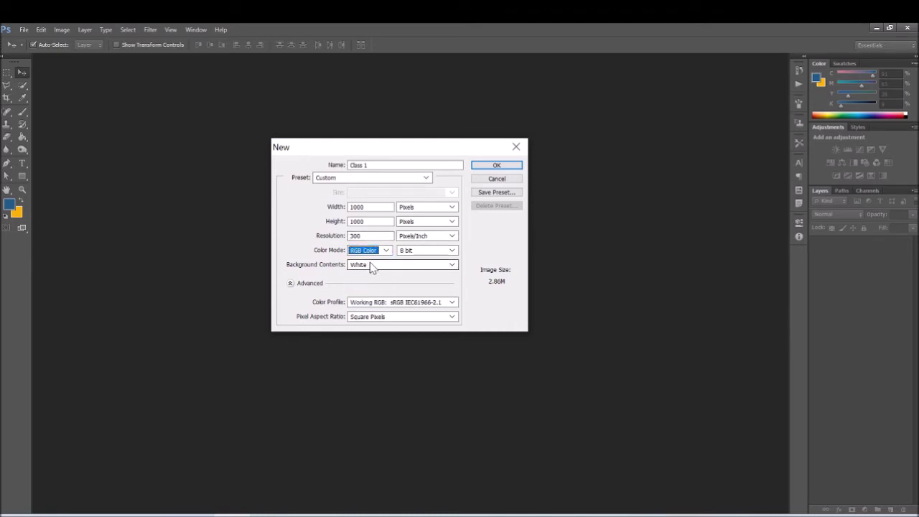
pyautogui.click(372, 266)
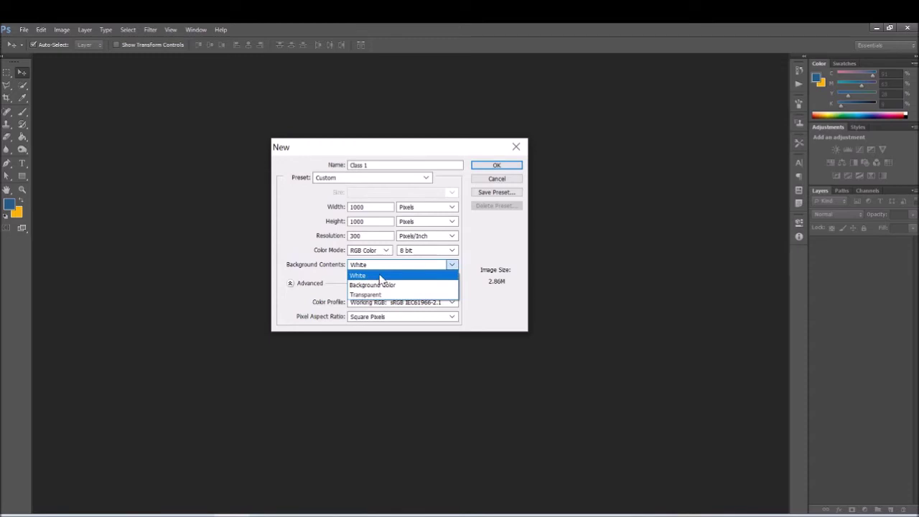
pyautogui.click(379, 277)
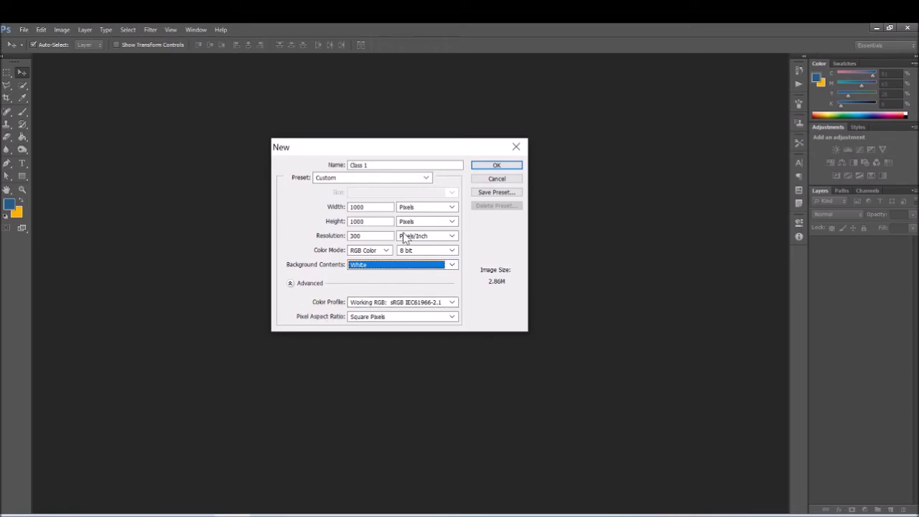
pyautogui.click(493, 166)
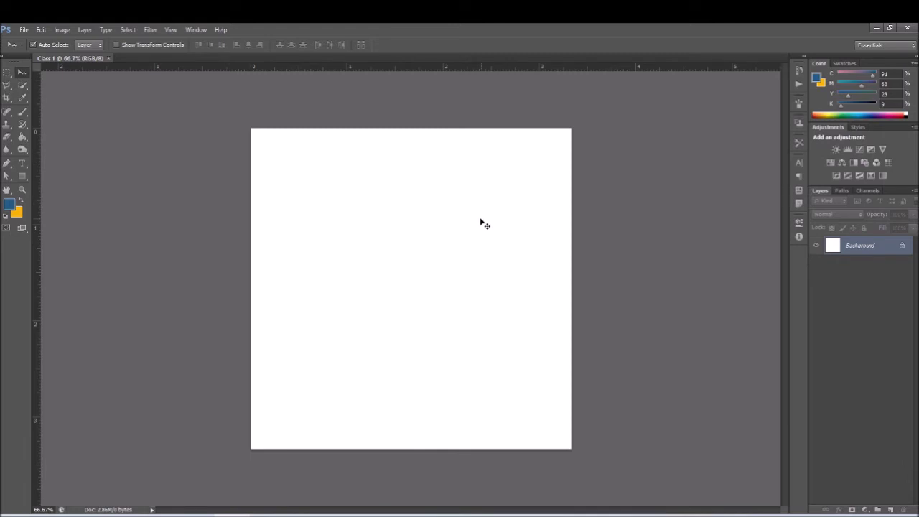
pyautogui.scroll(-1, 450, 232)
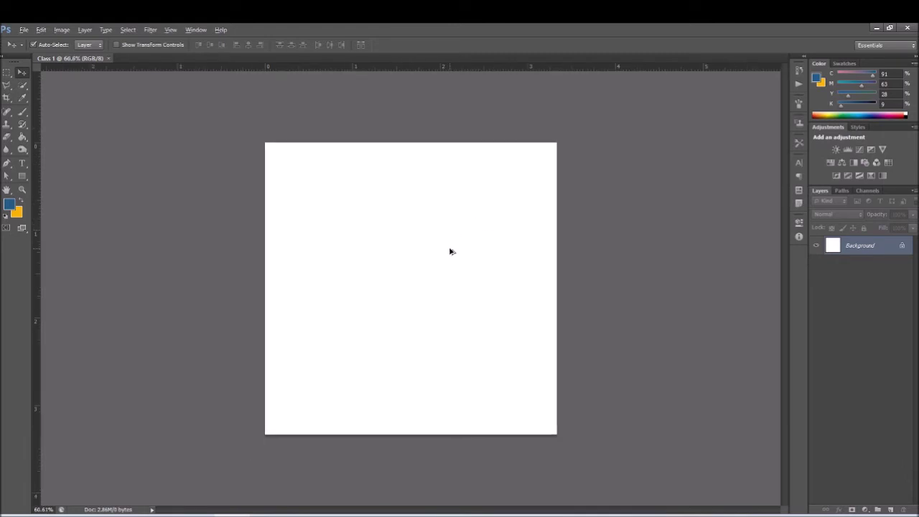
pyautogui.scroll(1, 450, 252)
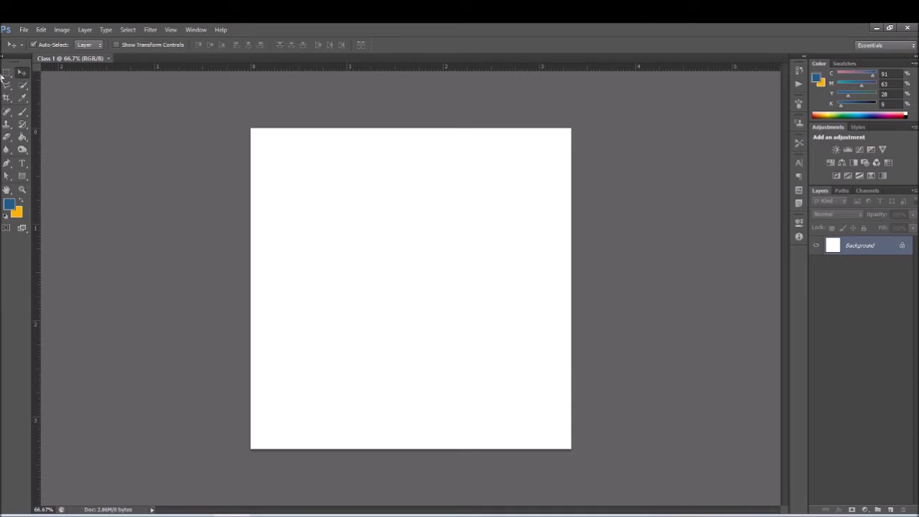
pyautogui.click(4, 62)
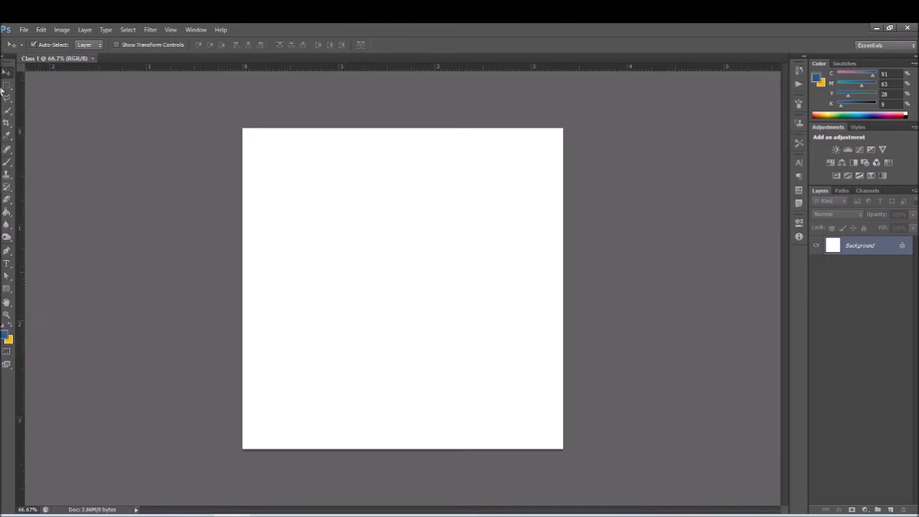
pyautogui.click(4, 62)
pyautogui.moveTo(3, 64)
pyautogui.mouseDown()
pyautogui.moveTo(57, 76)
pyautogui.moveTo(5, 67)
pyautogui.mouseUp()
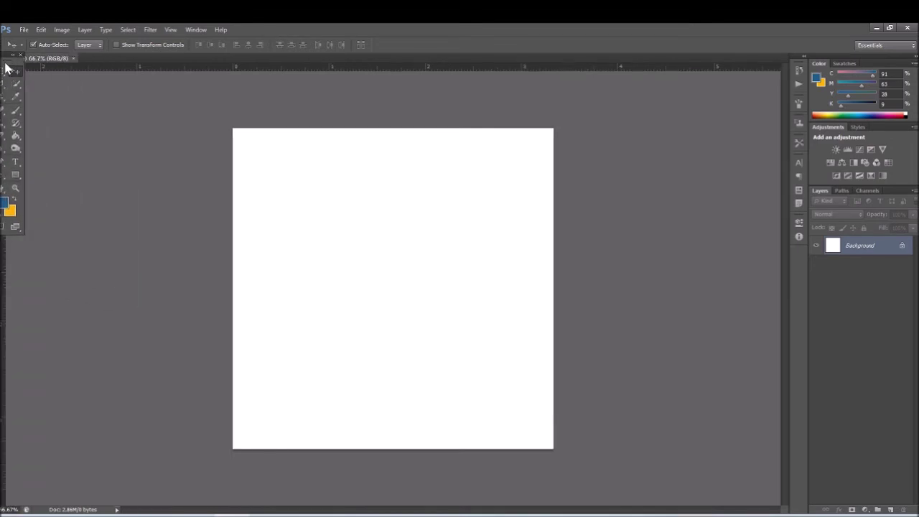
pyautogui.moveTo(6, 68); pyautogui.dragTo(176, 179)
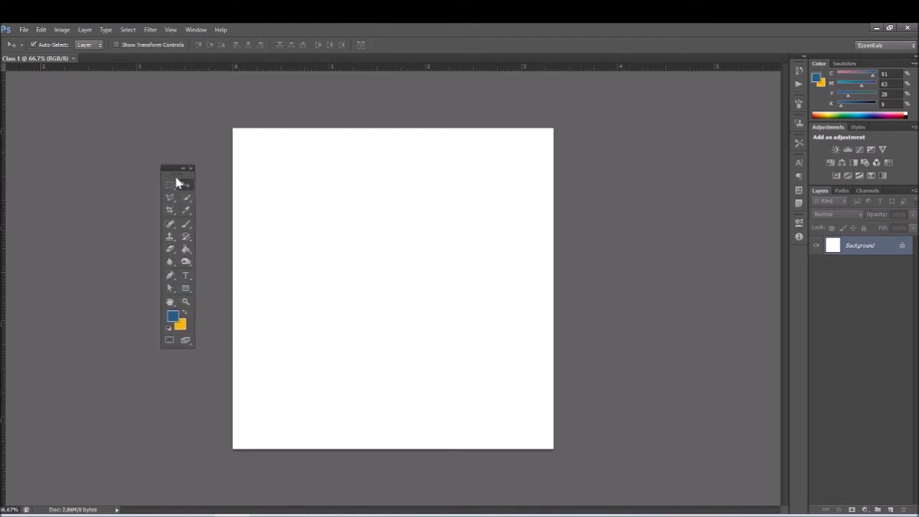
pyautogui.moveTo(180, 172)
pyautogui.mouseDown()
pyautogui.moveTo(446, 193)
pyautogui.moveTo(696, 169)
pyautogui.mouseUp()
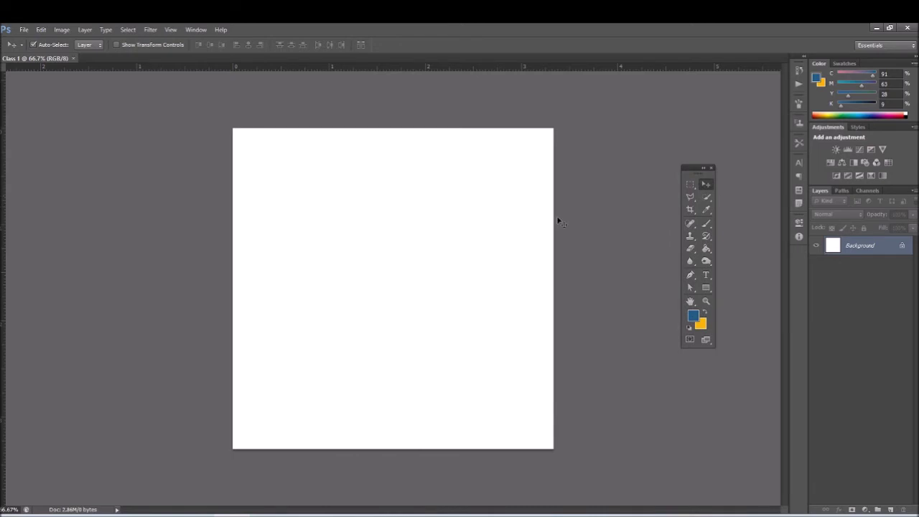
pyautogui.click(706, 198)
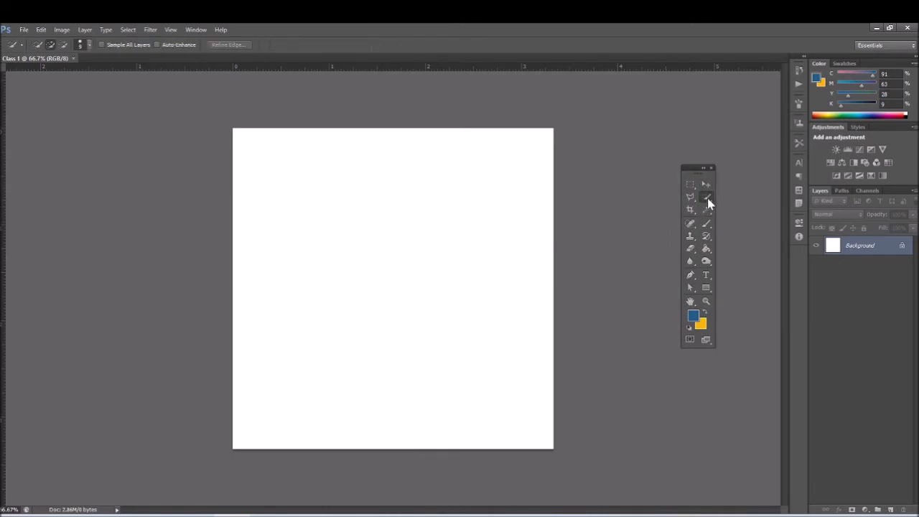
pyautogui.click(705, 185)
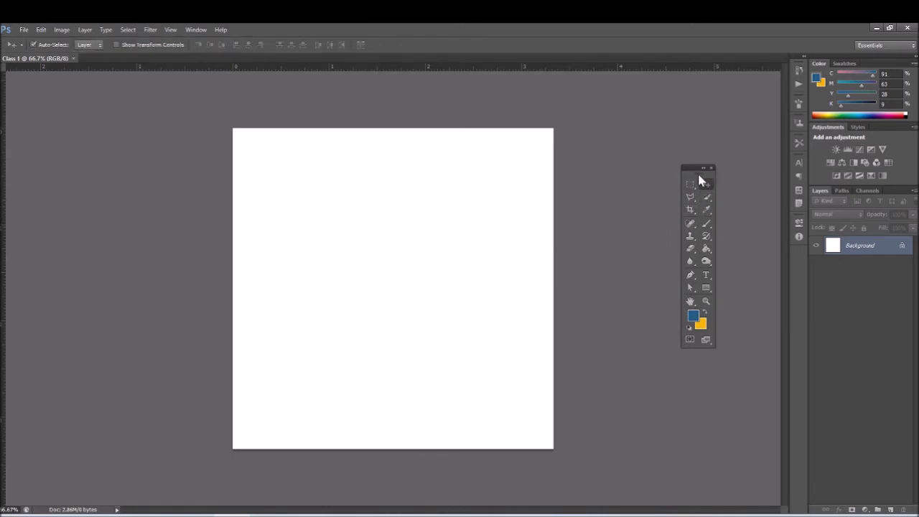
pyautogui.moveTo(698, 175)
pyautogui.mouseDown()
pyautogui.moveTo(763, 273)
pyautogui.moveTo(51, 100)
pyautogui.mouseUp()
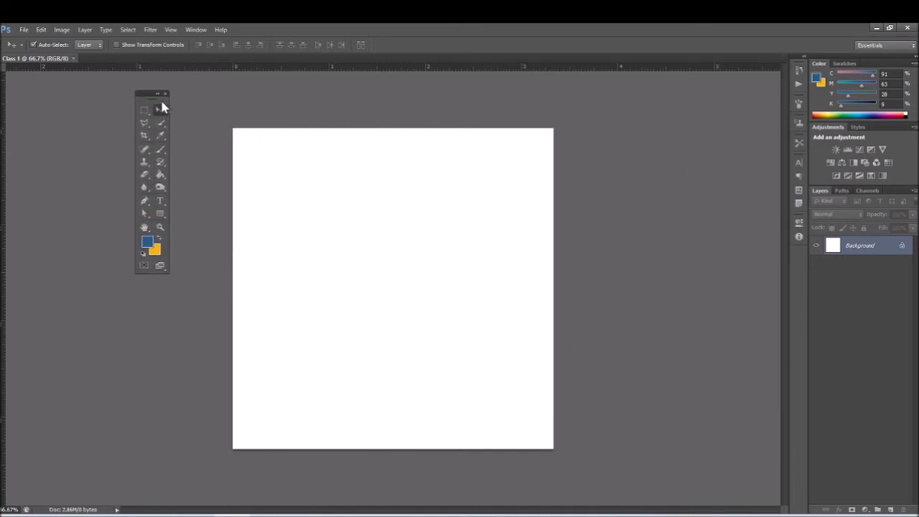
pyautogui.moveTo(51, 101); pyautogui.dragTo(9, 87)
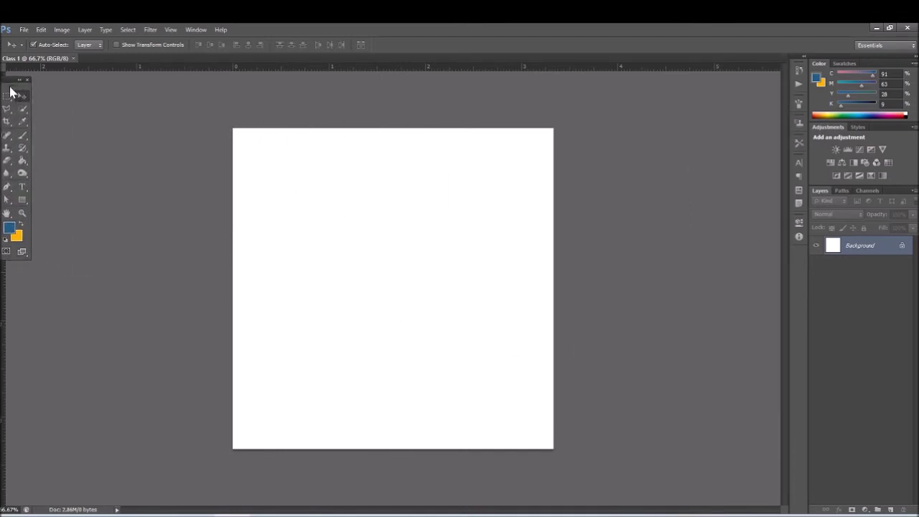
pyautogui.moveTo(6, 91)
pyautogui.mouseDown()
pyautogui.moveTo(129, 96)
pyautogui.moveTo(106, 98)
pyautogui.mouseUp()
pyautogui.moveTo(58, 92); pyautogui.dragTo(12, 86)
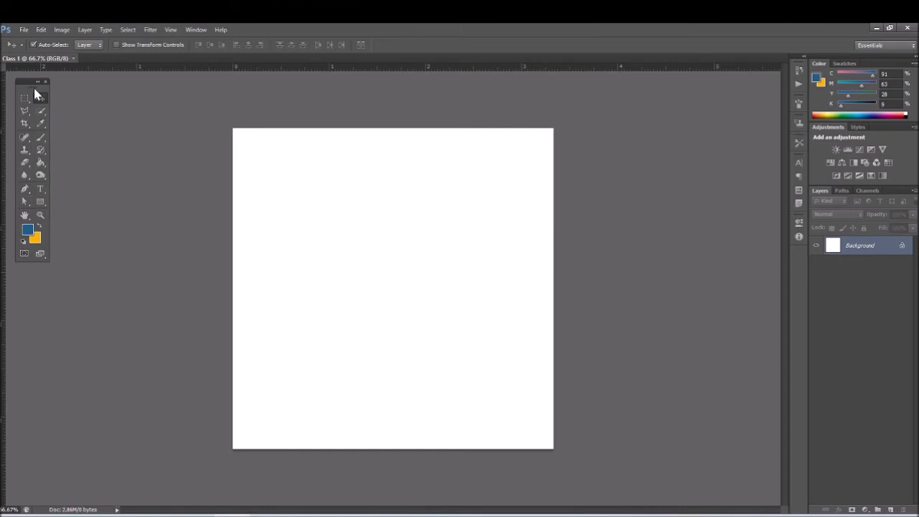
pyautogui.moveTo(12, 86); pyautogui.dragTo(4, 86)
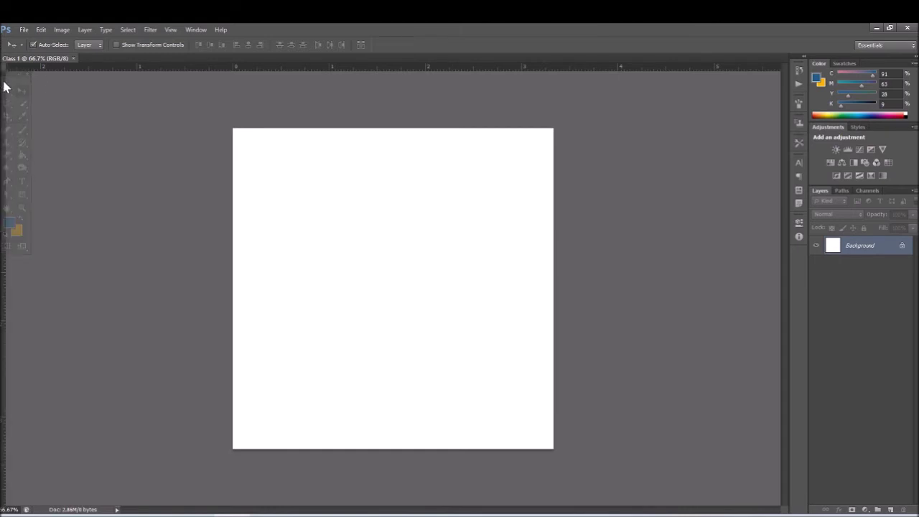
pyautogui.moveTo(4, 86); pyautogui.dragTo(1, 100)
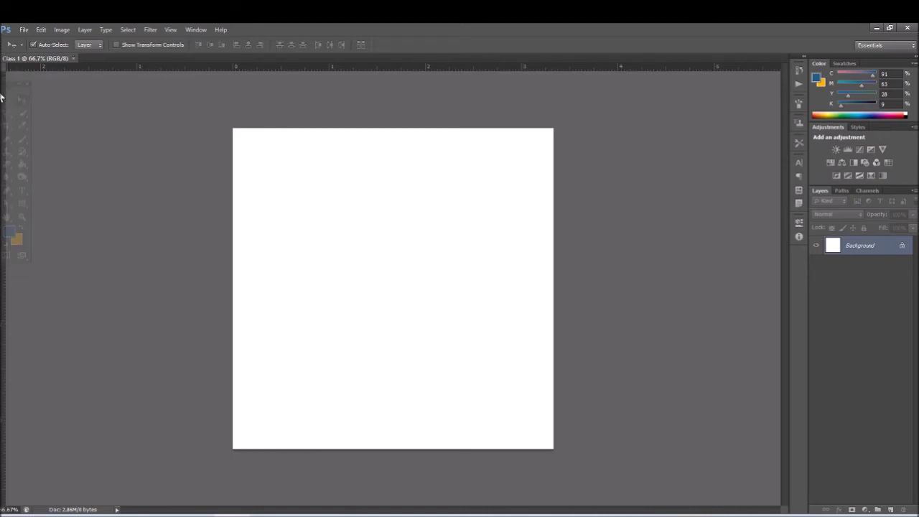
pyautogui.moveTo(1, 100); pyautogui.dragTo(1, 86)
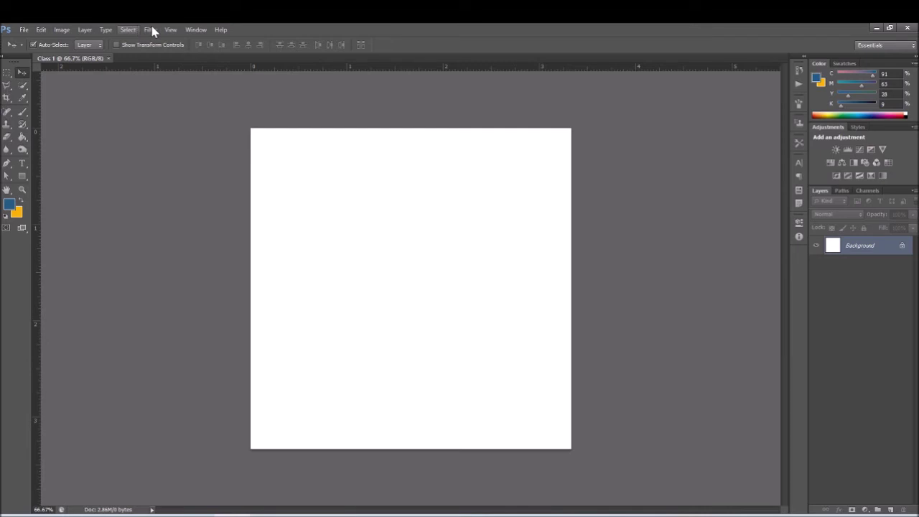
pyautogui.click(197, 31)
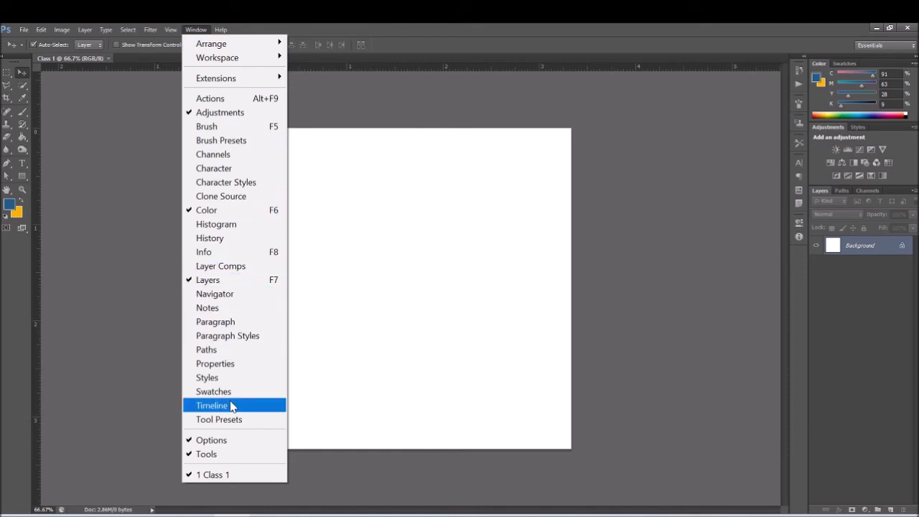
pyautogui.click(208, 455)
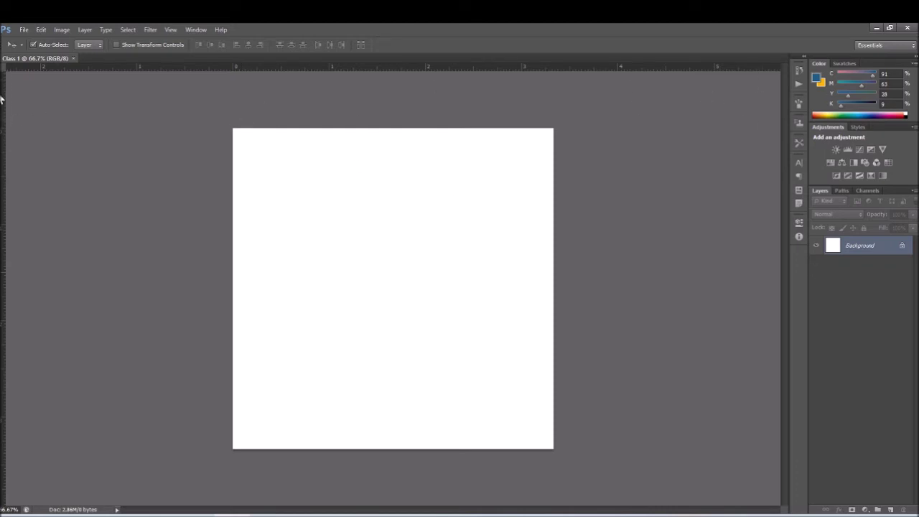
pyautogui.click(190, 30)
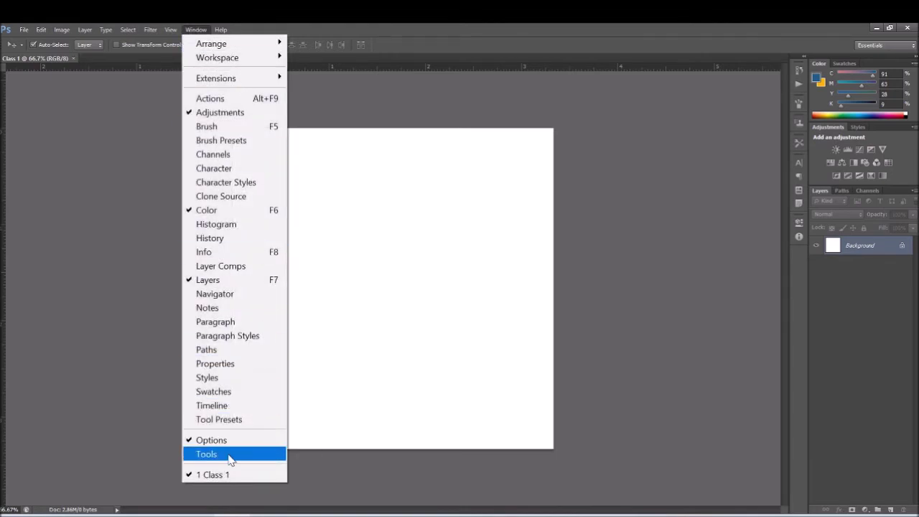
pyautogui.click(229, 456)
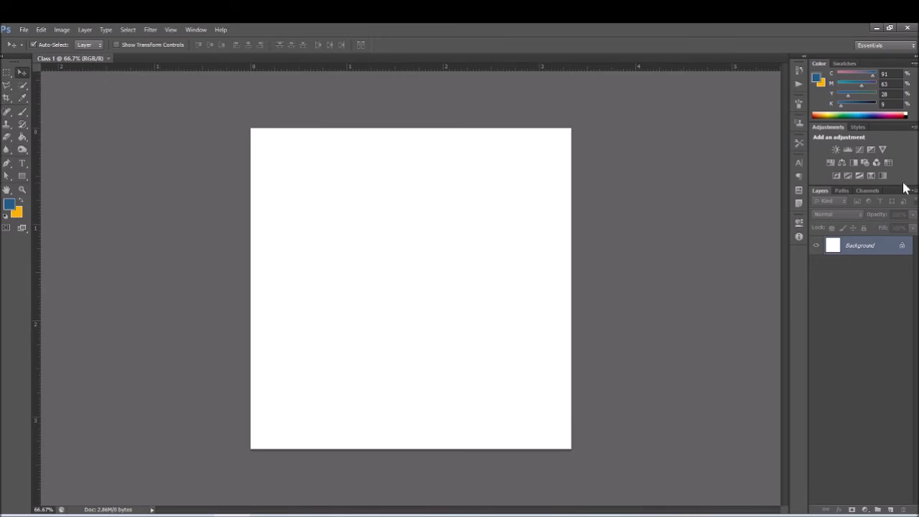
pyautogui.click(188, 31)
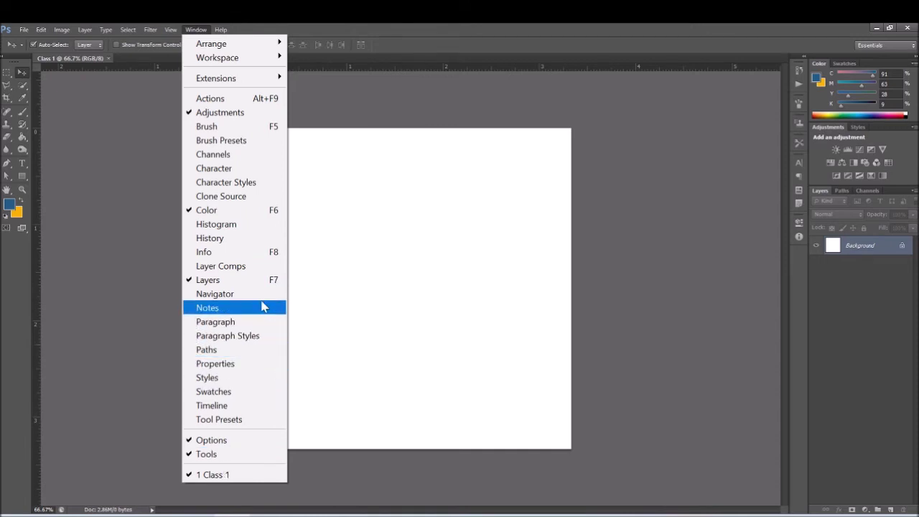
pyautogui.click(211, 283)
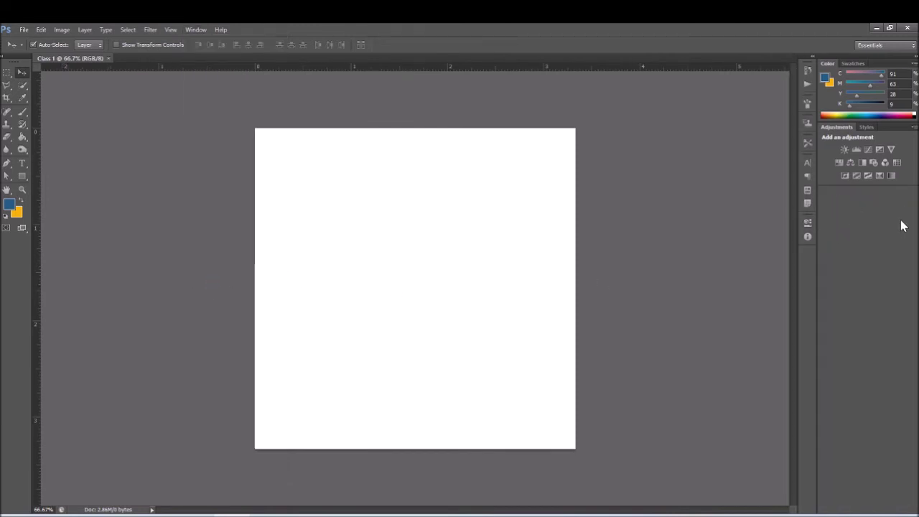
pyautogui.click(195, 29)
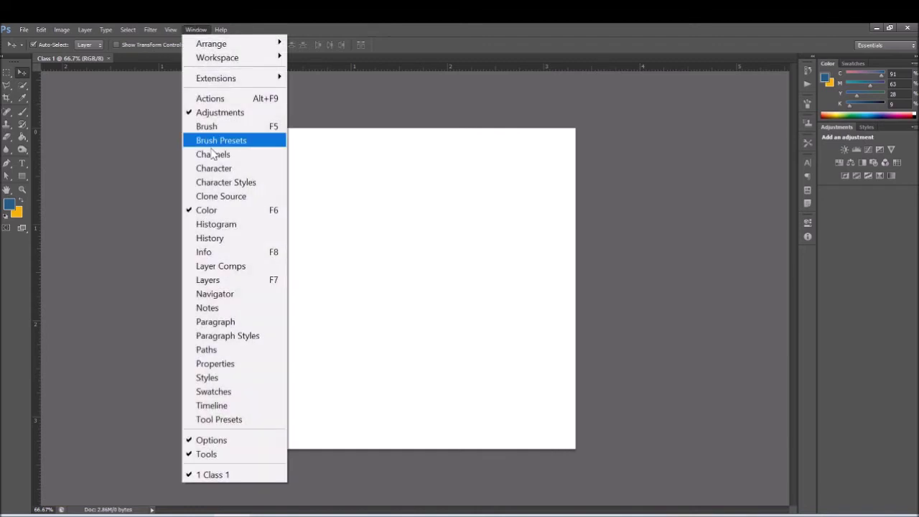
pyautogui.click(227, 286)
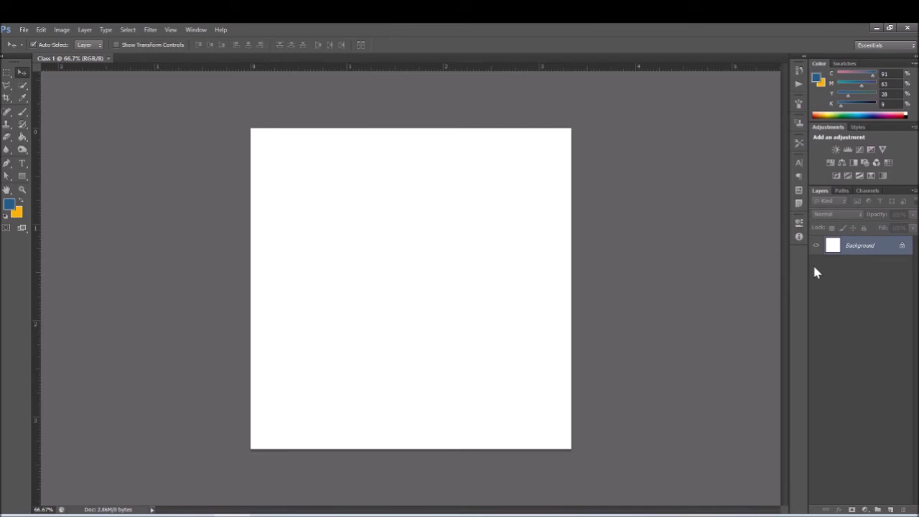
pyautogui.click(202, 29)
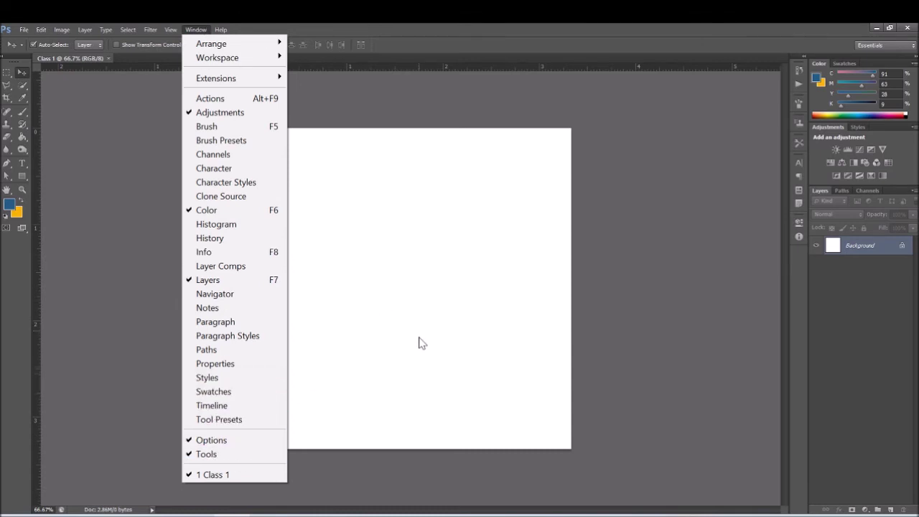
pyautogui.click(534, 300)
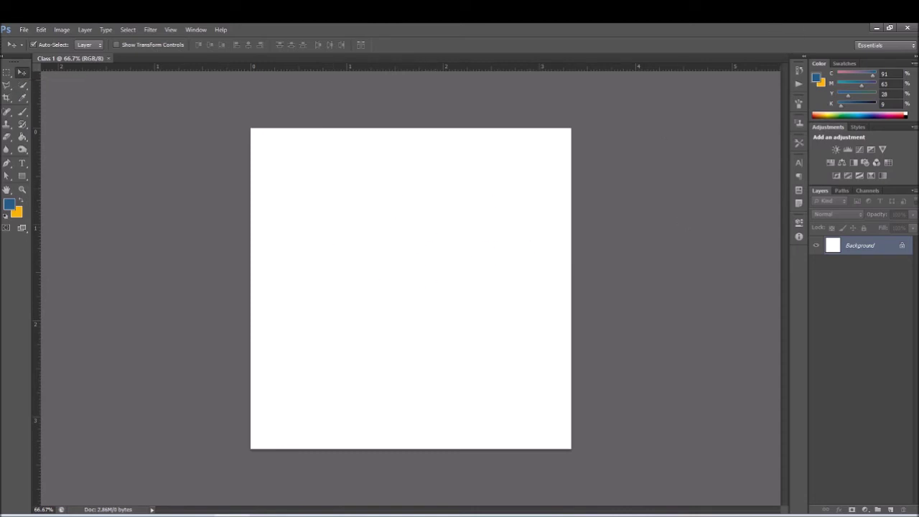
pyautogui.click(874, 26)
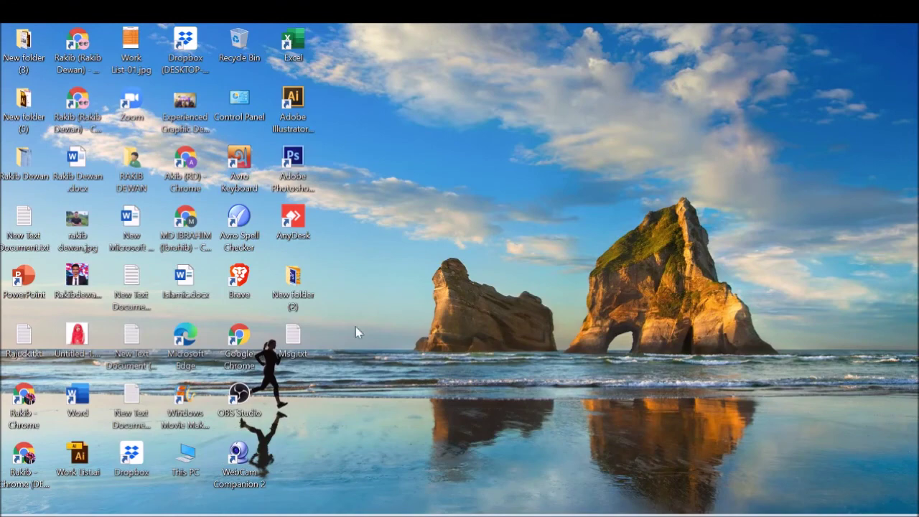
# Draw a blue square and move it to the page's top-right corner.
pyautogui.click(221, 507)
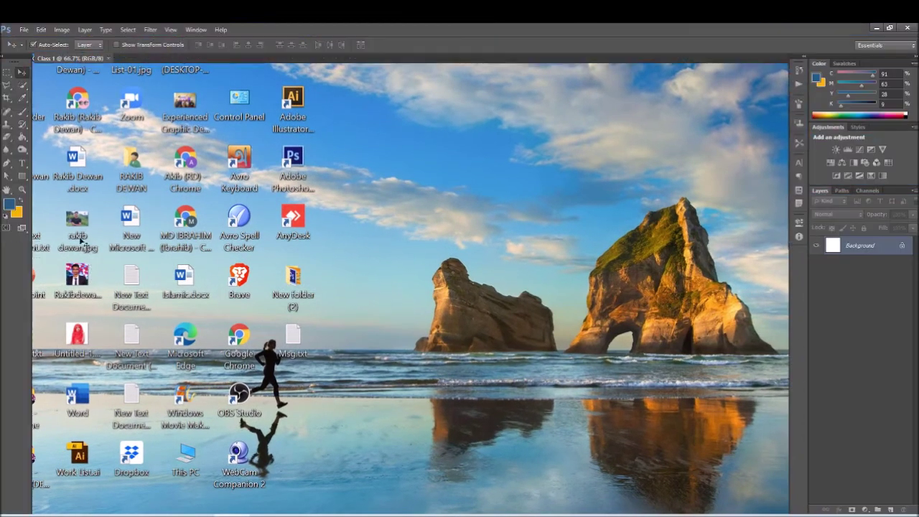
pyautogui.click(22, 176)
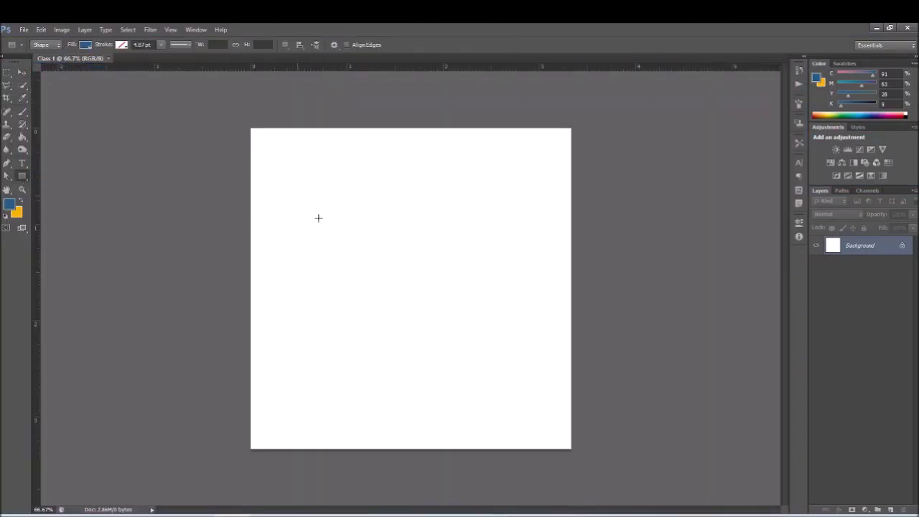
pyautogui.moveTo(297, 195); pyautogui.dragTo(379, 277)
pyautogui.click(22, 72)
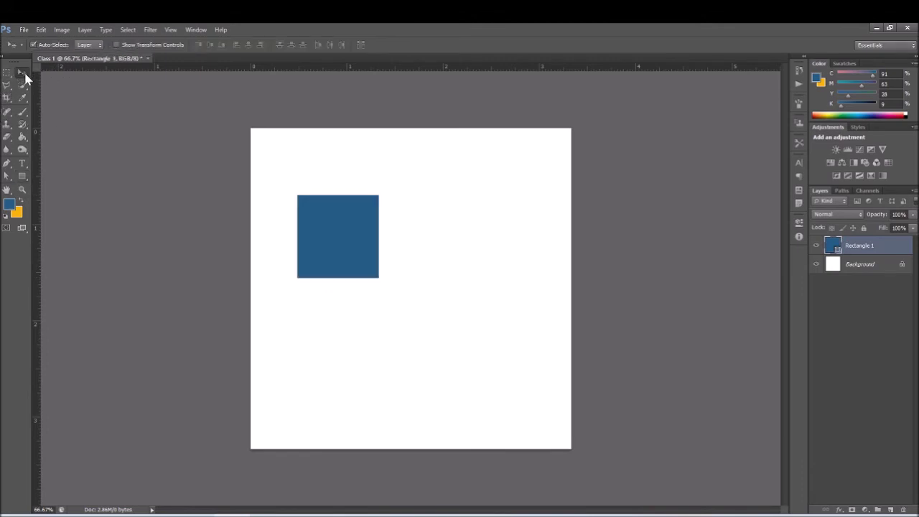
pyautogui.moveTo(321, 231)
pyautogui.mouseDown()
pyautogui.moveTo(371, 224)
pyautogui.moveTo(433, 259)
pyautogui.moveTo(325, 271)
pyautogui.moveTo(302, 193)
pyautogui.moveTo(303, 214)
pyautogui.moveTo(514, 184)
pyautogui.mouseUp()
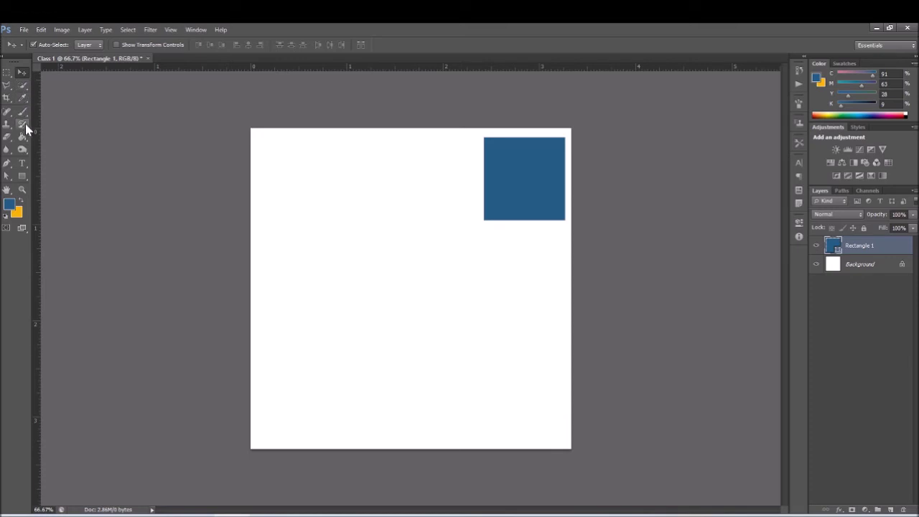
# Draw a tall blue rectangle and position it below the square on the right.
pyautogui.click(22, 175)
pyautogui.moveTo(253, 112); pyautogui.dragTo(359, 312)
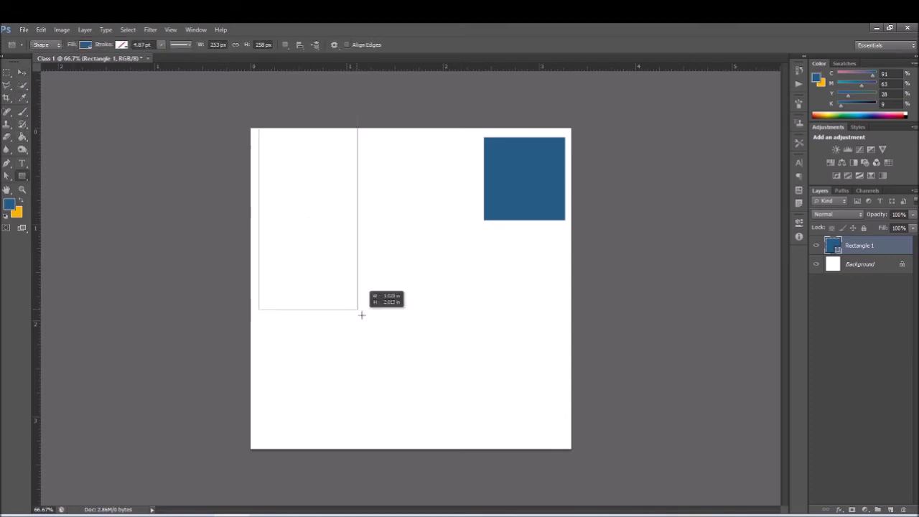
pyautogui.click(22, 73)
pyautogui.moveTo(298, 201); pyautogui.dragTo(394, 272)
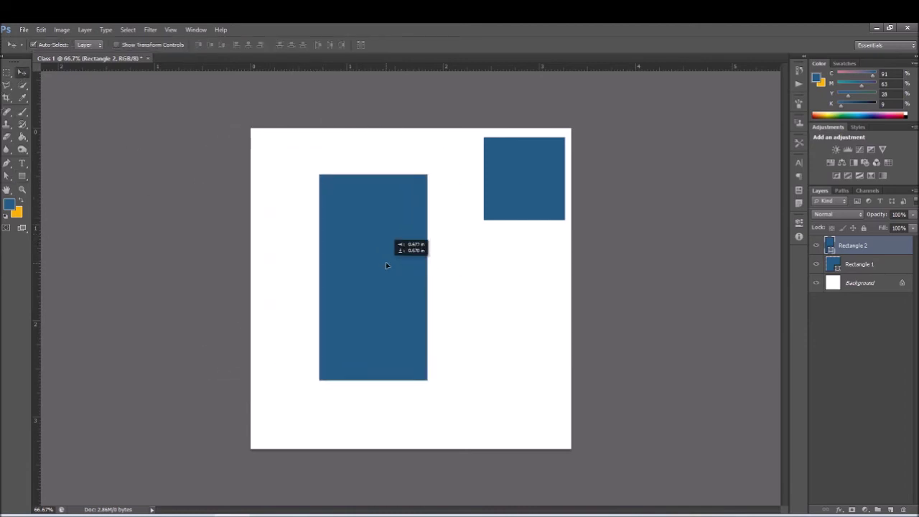
pyautogui.moveTo(394, 272)
pyautogui.mouseDown()
pyautogui.moveTo(434, 239)
pyautogui.moveTo(373, 250)
pyautogui.mouseUp()
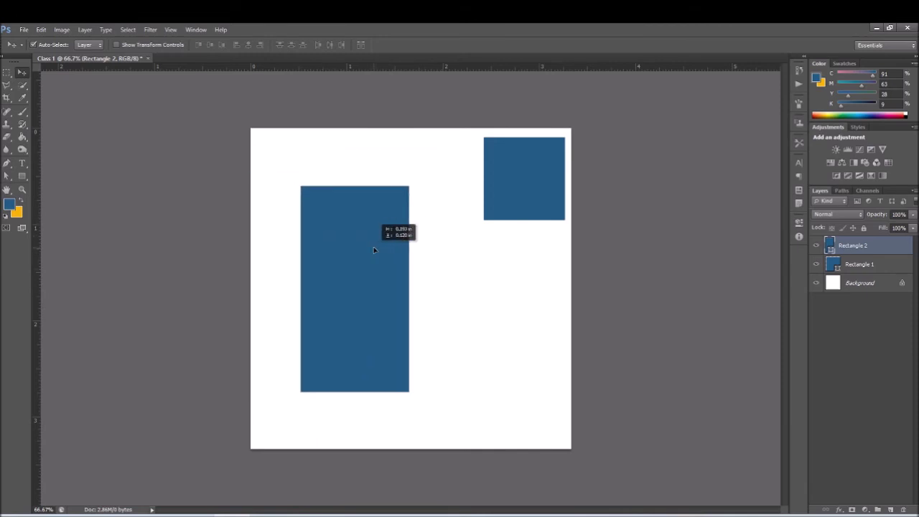
pyautogui.moveTo(350, 299); pyautogui.dragTo(465, 338)
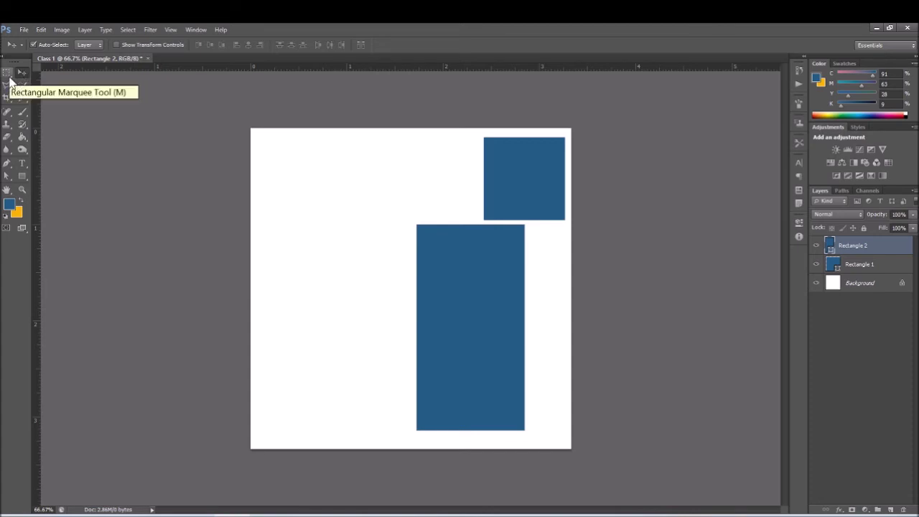
pyautogui.click(9, 77)
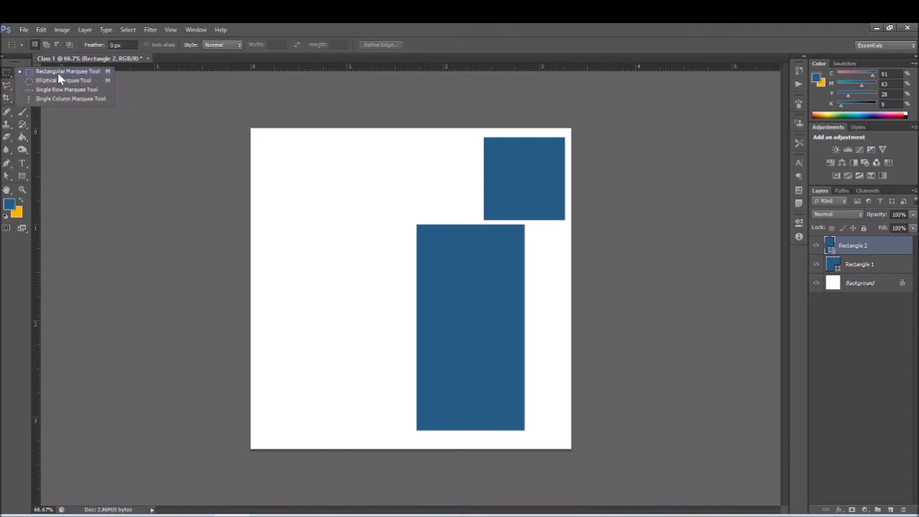
# Choose the Rectangular Marquee Tool, minimize Photoshop and open a new Chrome tab.
pyautogui.click(58, 73)
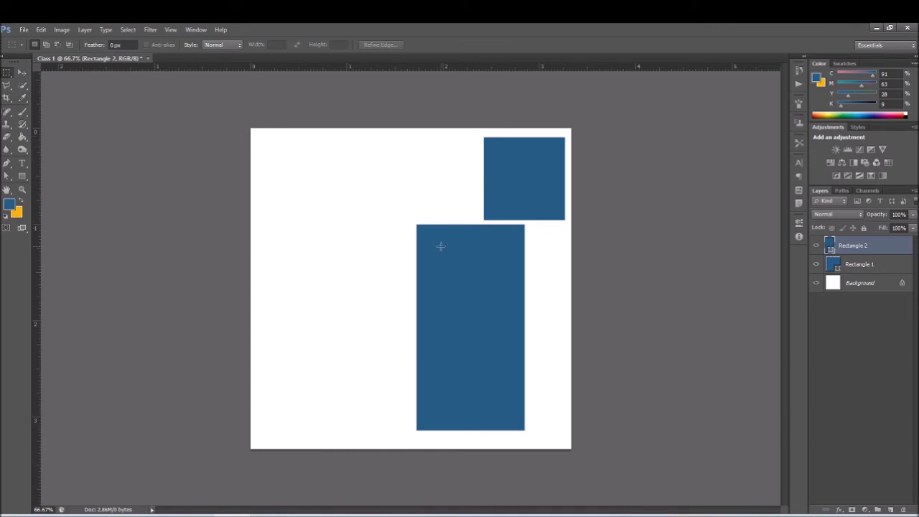
pyautogui.click(876, 28)
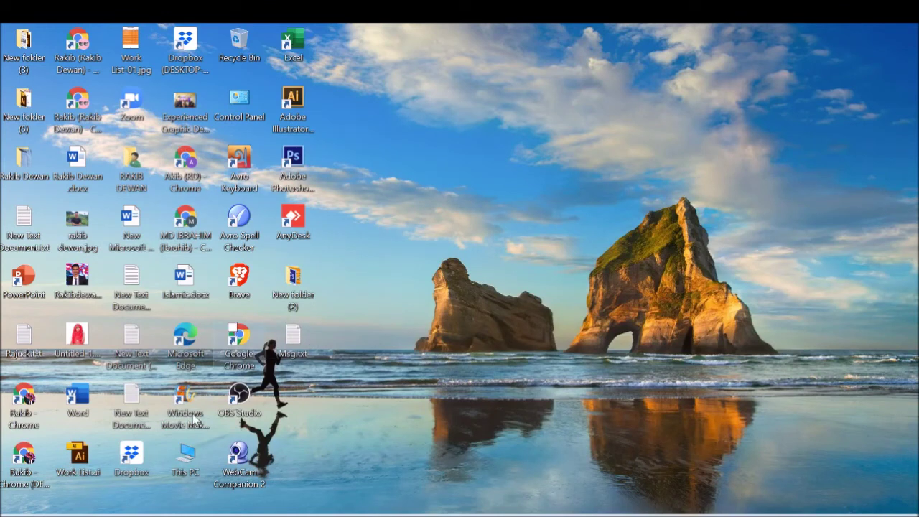
pyautogui.click(155, 515)
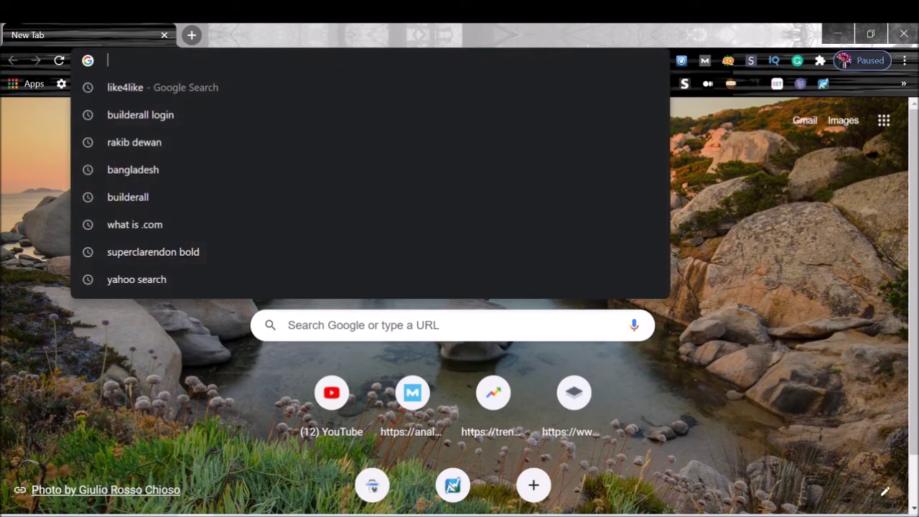
# Search Google Images for 'image' and preview the photo of a man with a camera by a lake.
pyautogui.write('Im')
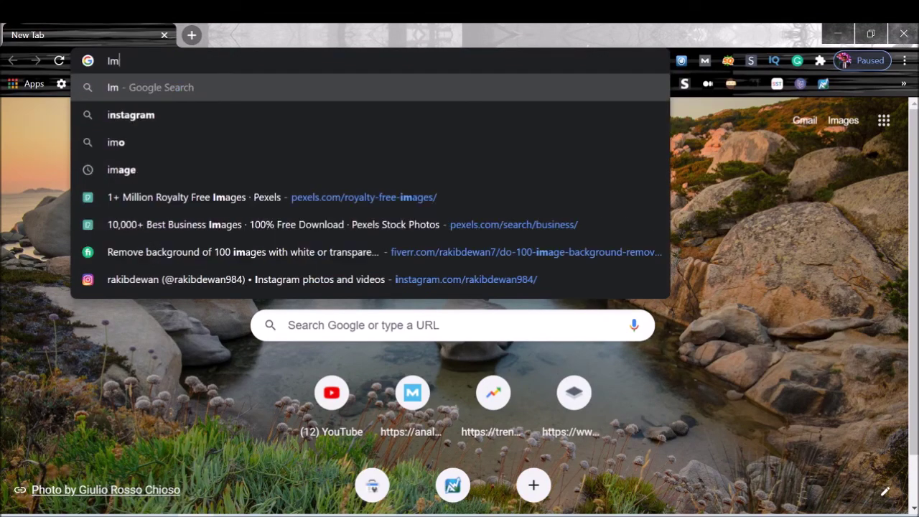
pyautogui.write('a')
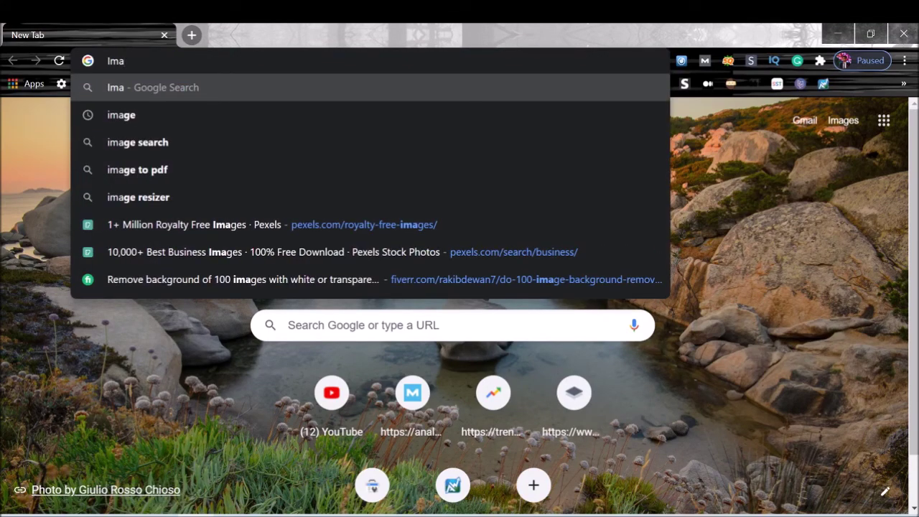
pyautogui.click(126, 115)
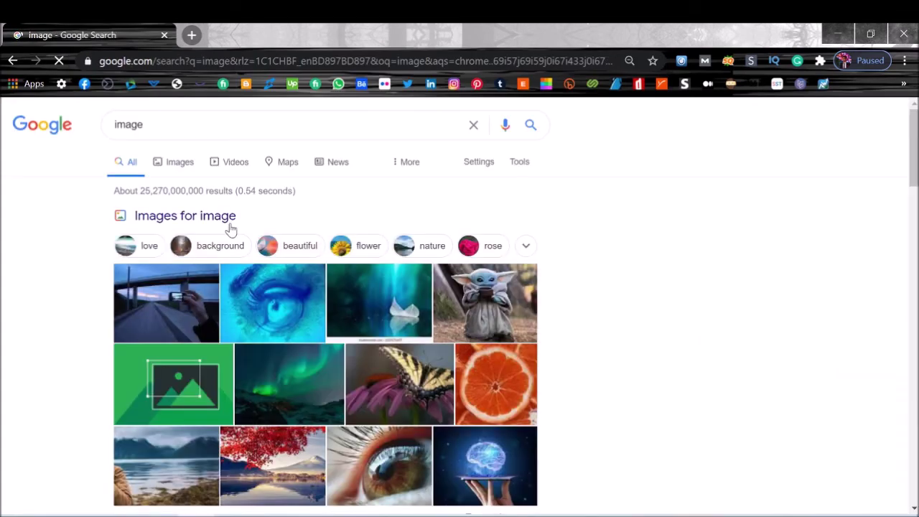
pyautogui.click(167, 161)
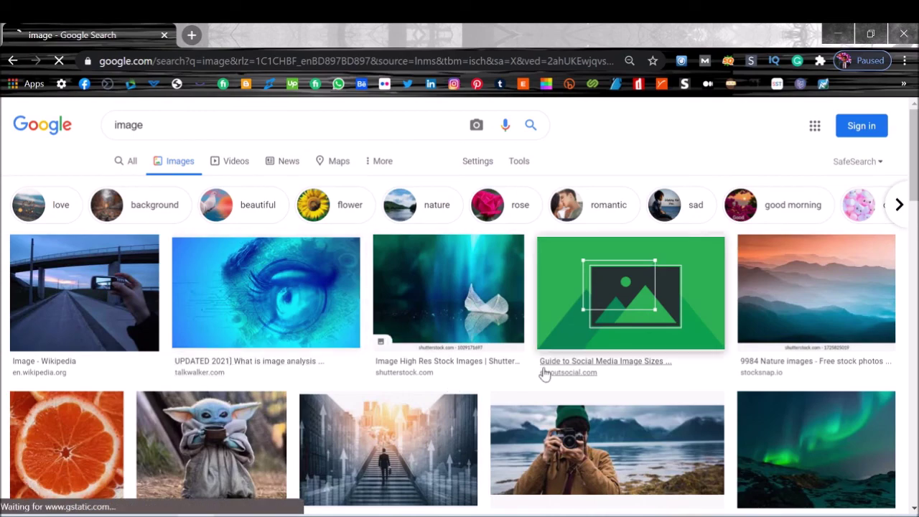
pyautogui.scroll(-1, 544, 374)
pyautogui.scroll(-1, 559, 359)
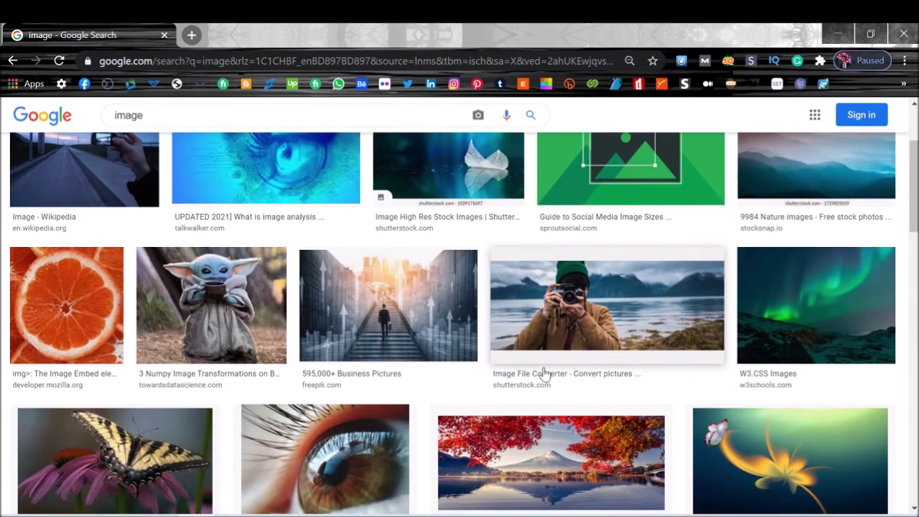
pyautogui.click(597, 301)
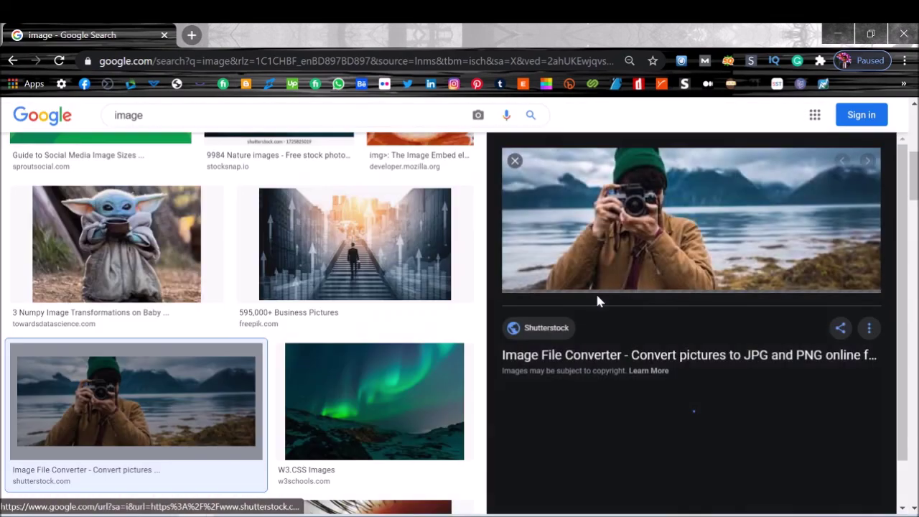
# Save the photo to Downloads as offset_comp_772626-opt.jpg and drag it into the Photoshop document.
pyautogui.rightClick(633, 212)
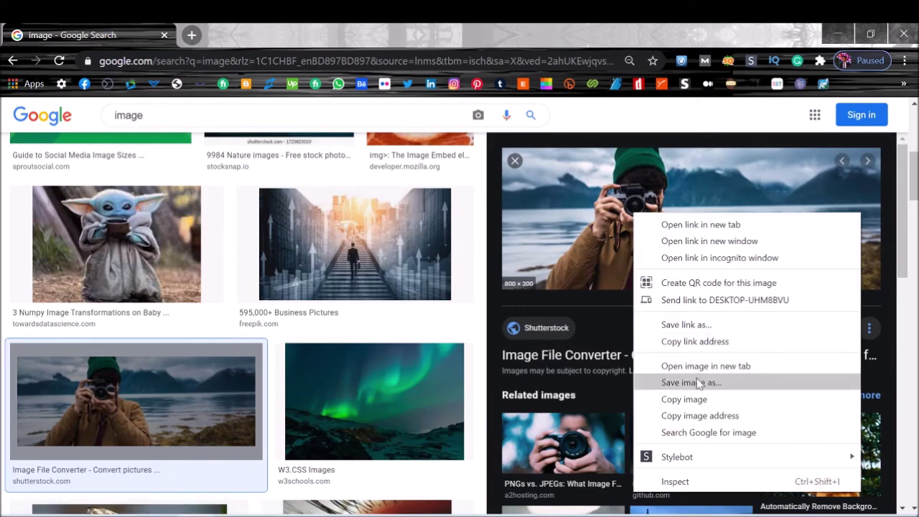
pyautogui.click(693, 382)
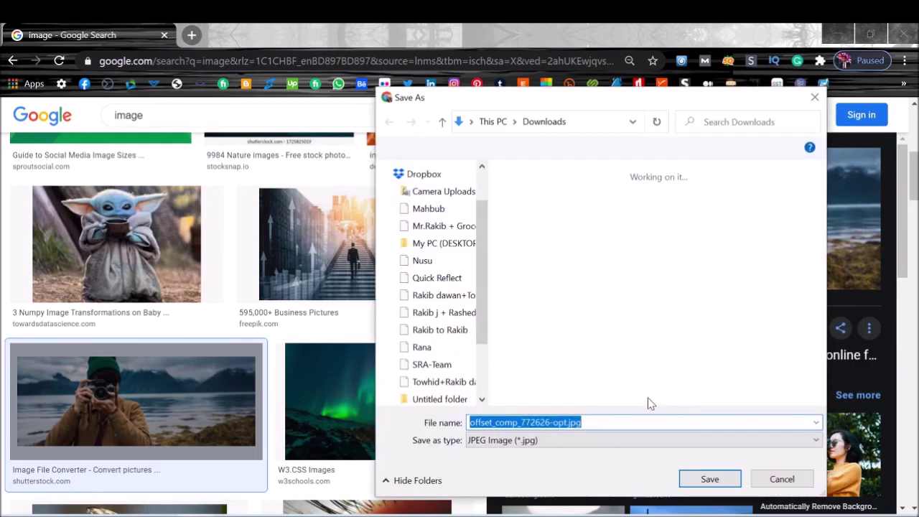
pyautogui.click(722, 479)
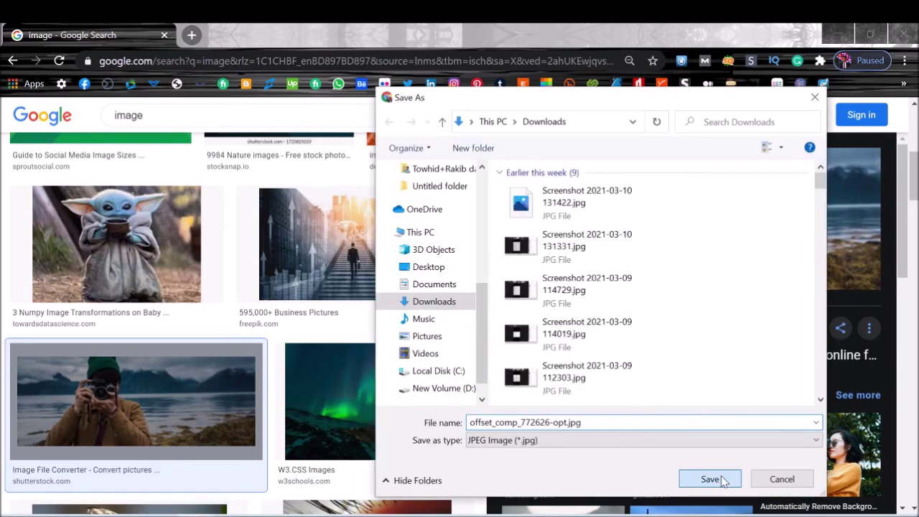
pyautogui.moveTo(72, 495); pyautogui.dragTo(299, 403)
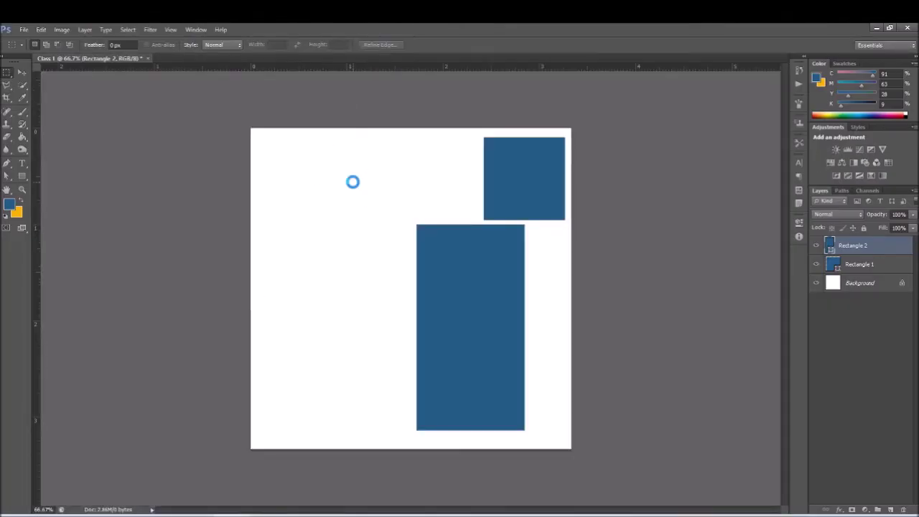
# Commit the placed camera photo, deselect, and move it up to overlap the blue square.
pyautogui.click(482, 46)
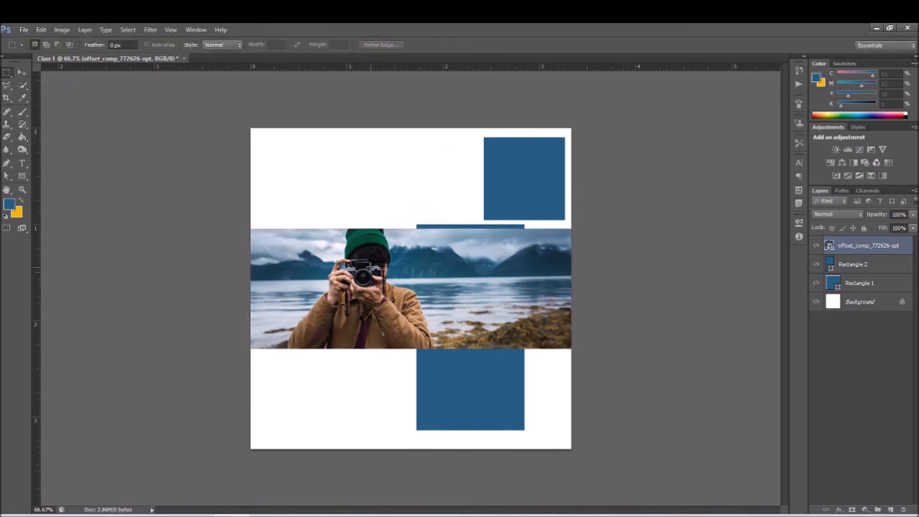
pyautogui.moveTo(370, 287); pyautogui.dragTo(380, 220)
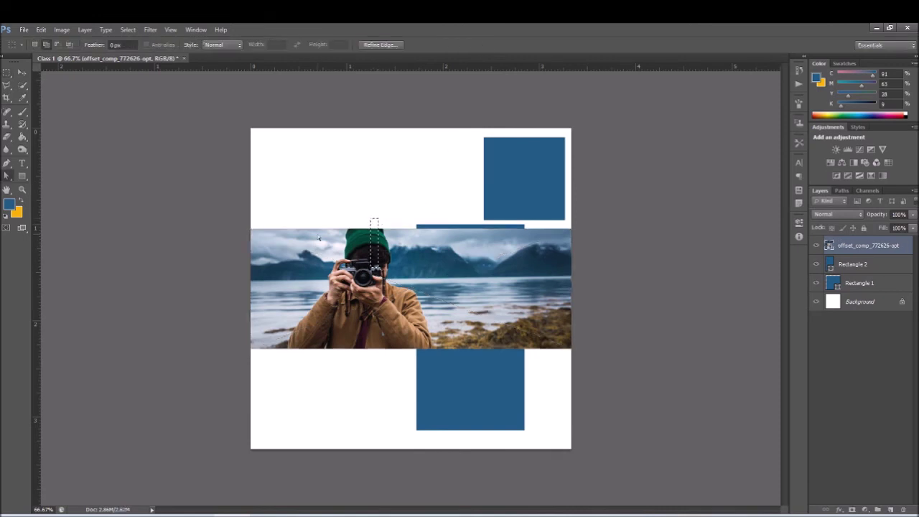
pyautogui.press('a')
pyautogui.hotkey('ctrl', 'd')
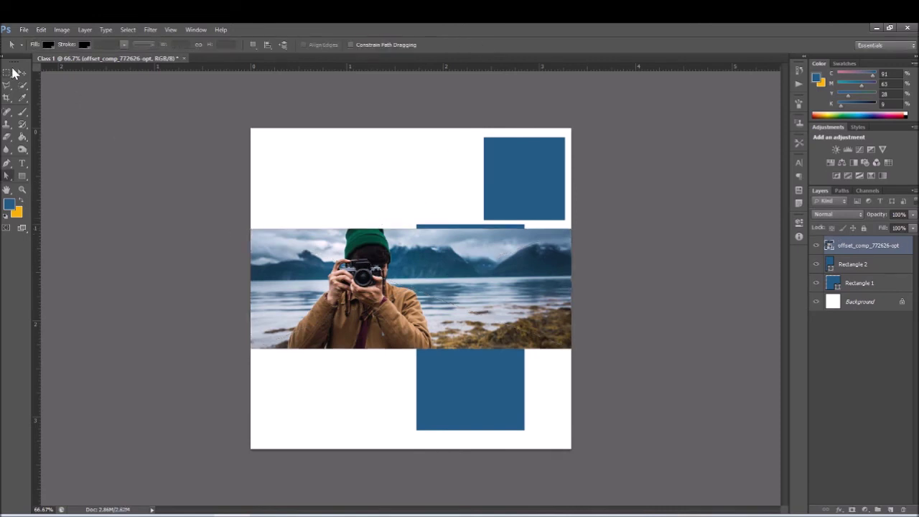
pyautogui.click(22, 72)
pyautogui.moveTo(343, 282)
pyautogui.mouseDown()
pyautogui.moveTo(328, 213)
pyautogui.moveTo(344, 218)
pyautogui.mouseUp()
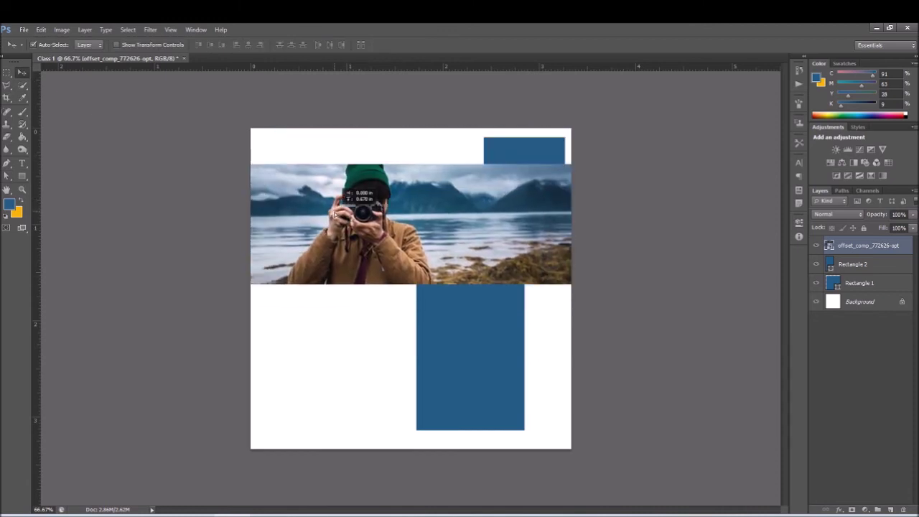
pyautogui.click(9, 76)
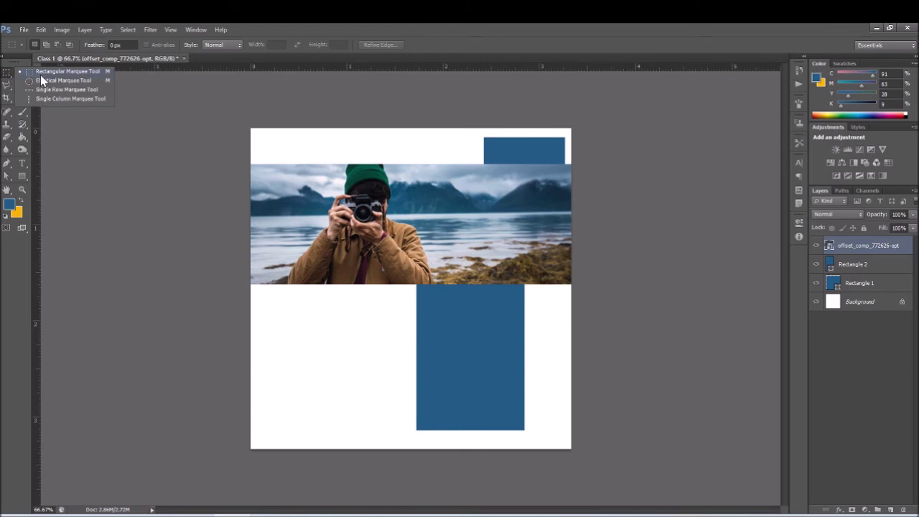
# Marquee-select the photo's left strip and copy it to a new Layer 1 with Ctrl+J.
pyautogui.click(40, 74)
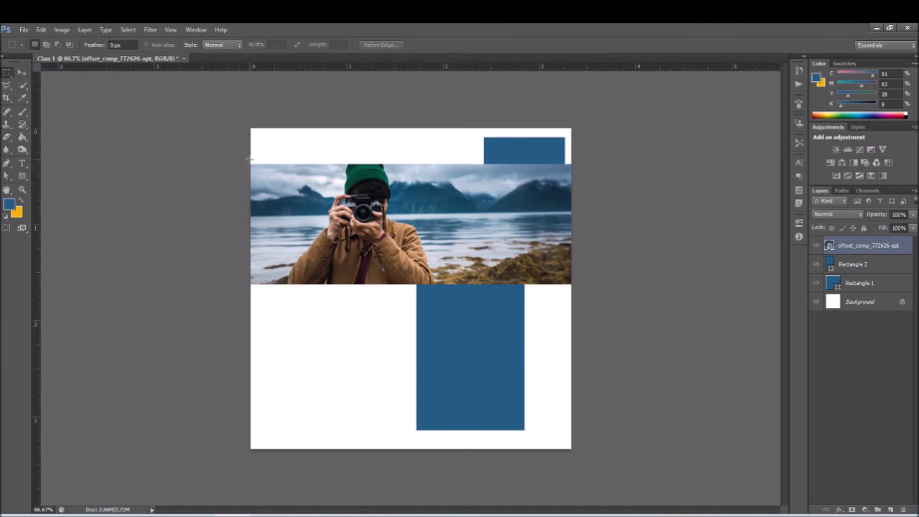
pyautogui.moveTo(249, 164); pyautogui.dragTo(333, 285)
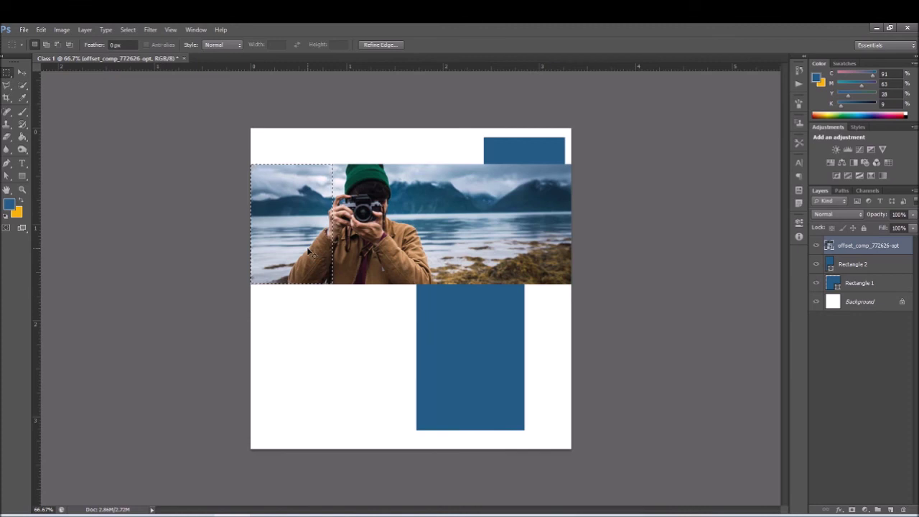
pyautogui.hotkey('ctrl', 'j')
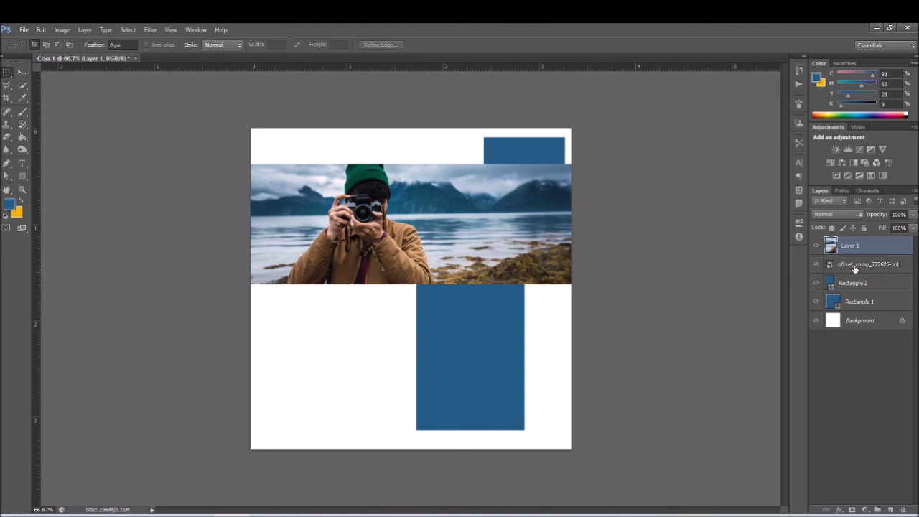
pyautogui.hotkey('ctrl', 'z')
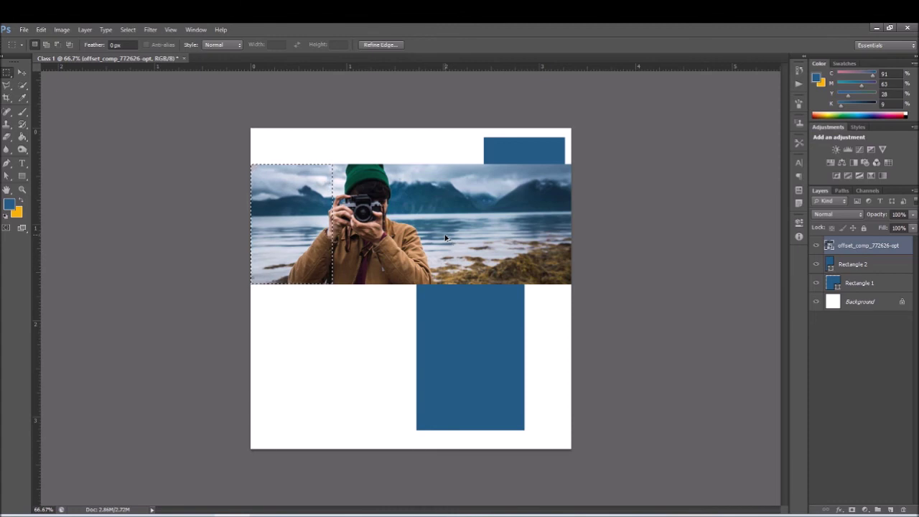
pyautogui.hotkey('ctrl', 'd')
pyautogui.hotkey('ctrl', 'shift', 'd')
pyautogui.click(816, 245)
pyautogui.click(815, 245)
pyautogui.hotkey('ctrl', 'j')
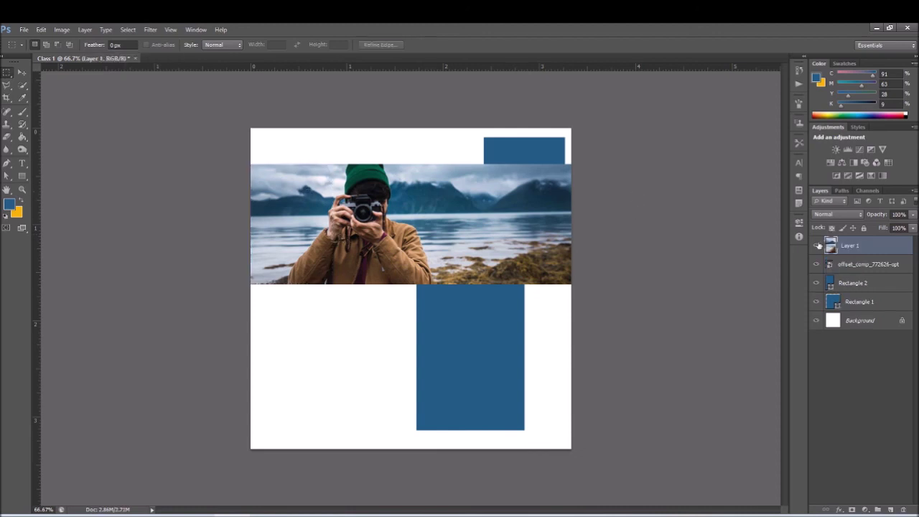
# Move Layer 1's photo crop to the page's left edge, just below the wide photo.
pyautogui.click(816, 264)
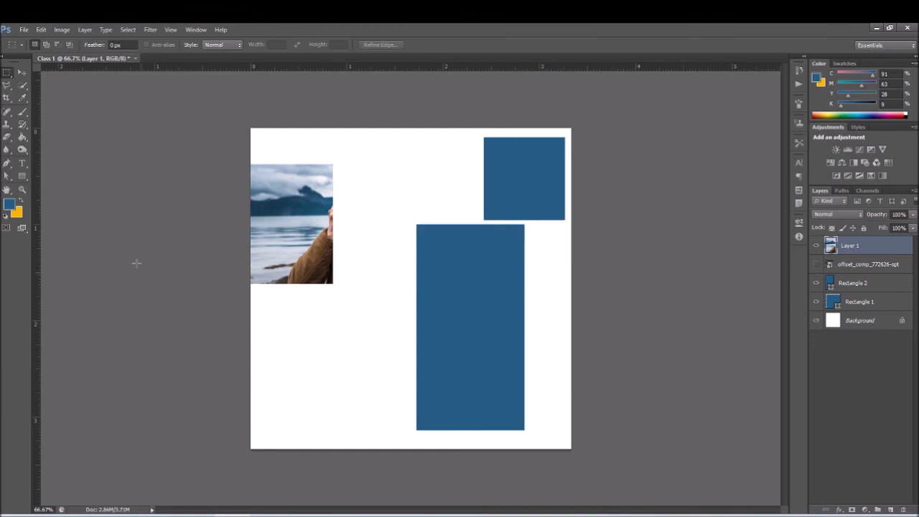
pyautogui.click(22, 74)
pyautogui.moveTo(328, 225)
pyautogui.mouseDown()
pyautogui.moveTo(332, 361)
pyautogui.moveTo(318, 365)
pyautogui.mouseUp()
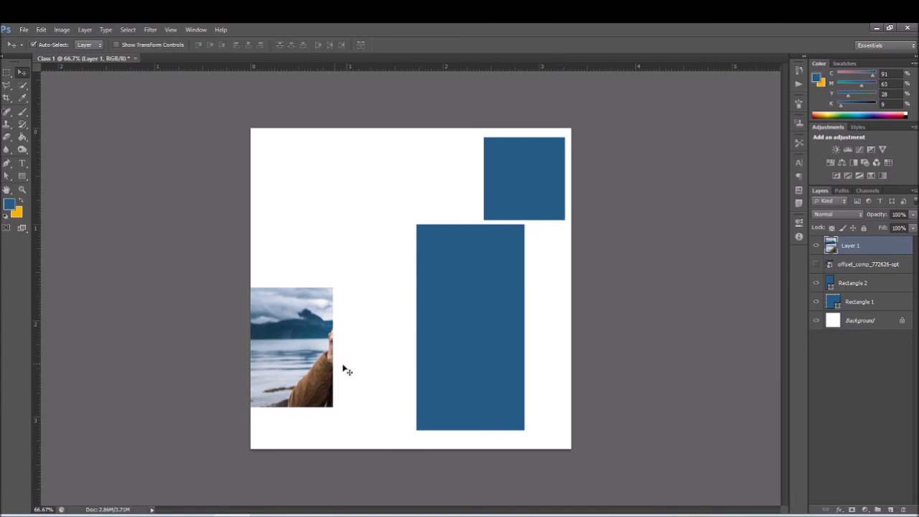
pyautogui.click(815, 265)
pyautogui.moveTo(311, 314)
pyautogui.mouseDown()
pyautogui.moveTo(322, 341)
pyautogui.moveTo(311, 311)
pyautogui.mouseUp()
pyautogui.moveTo(325, 350); pyautogui.dragTo(293, 343)
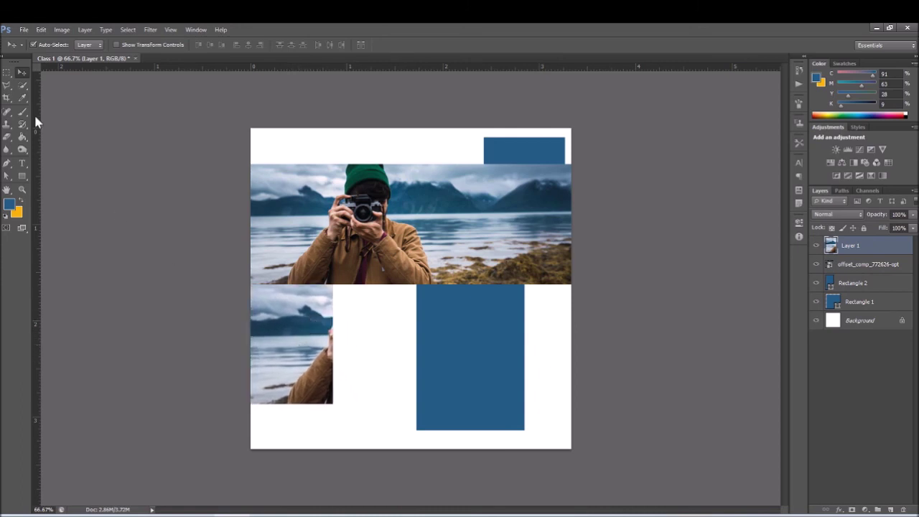
pyautogui.click(8, 74)
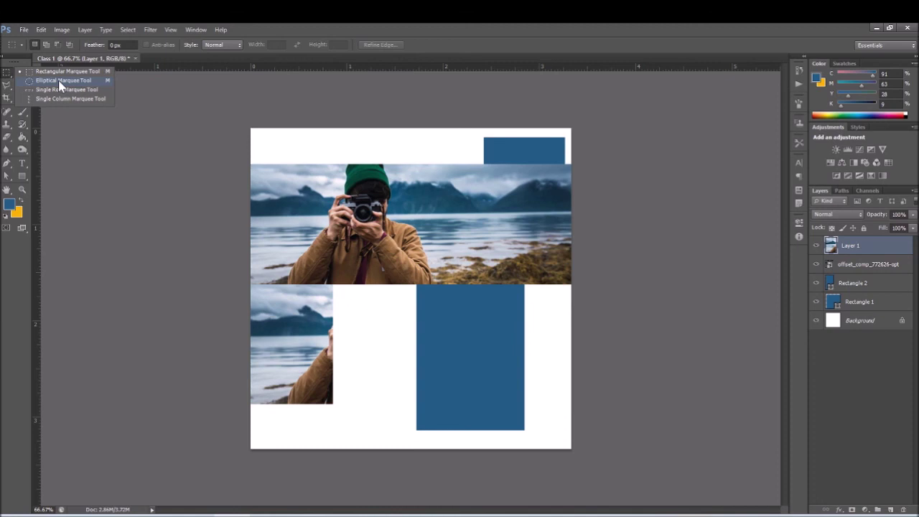
# Copy an 8 px feathered circle around the photographer from offset_comp onto Layer 2, then hide offset_comp.
pyautogui.click(61, 80)
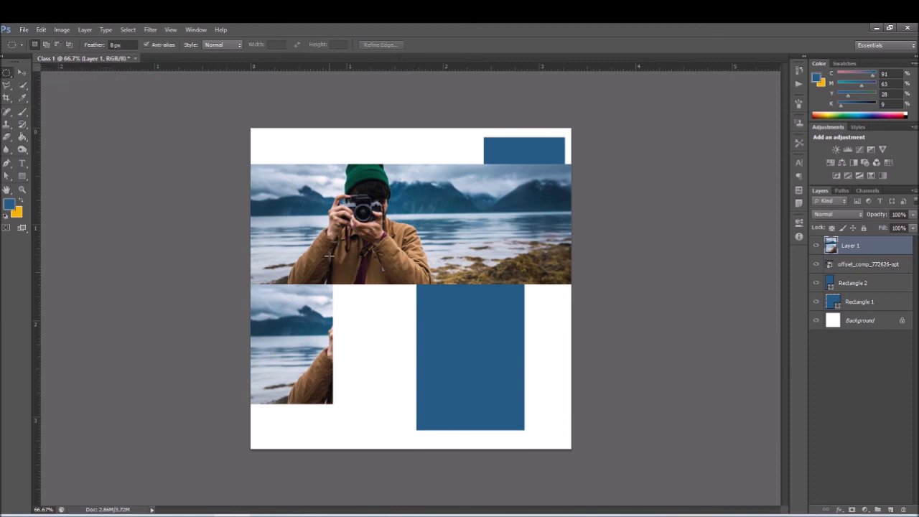
pyautogui.moveTo(357, 198); pyautogui.dragTo(451, 290)
pyautogui.hotkey('ctrl', 'j')
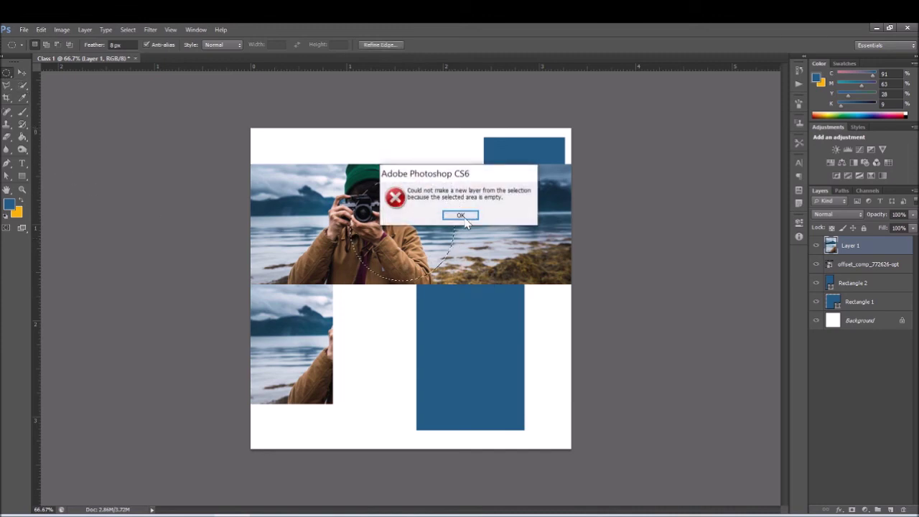
pyautogui.click(463, 215)
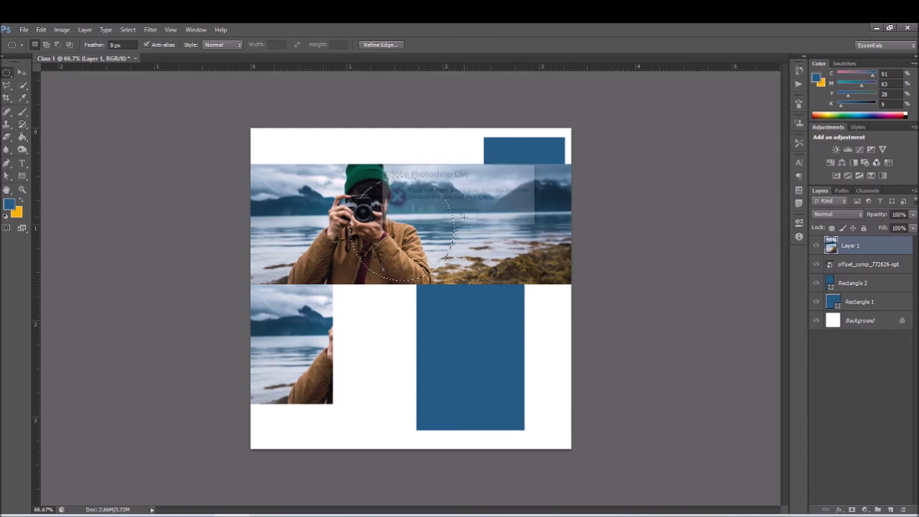
pyautogui.click(865, 266)
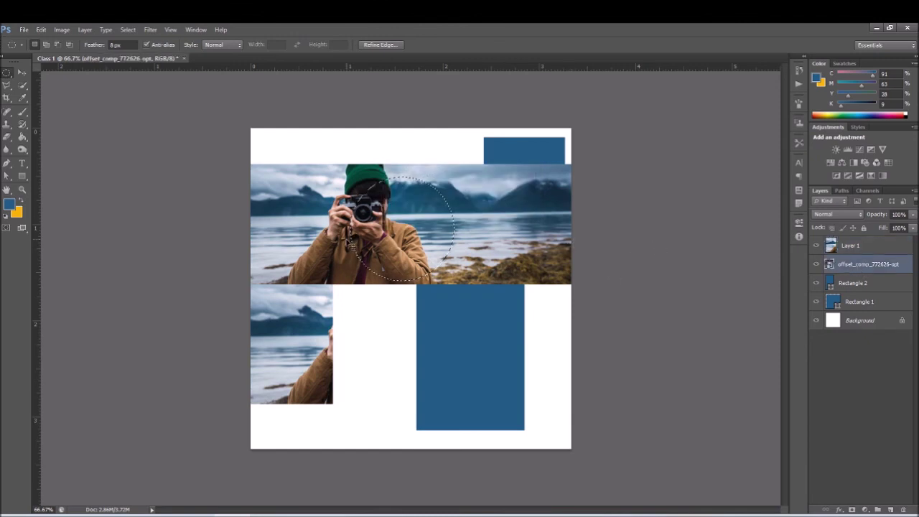
pyautogui.hotkey('ctrl', 'j')
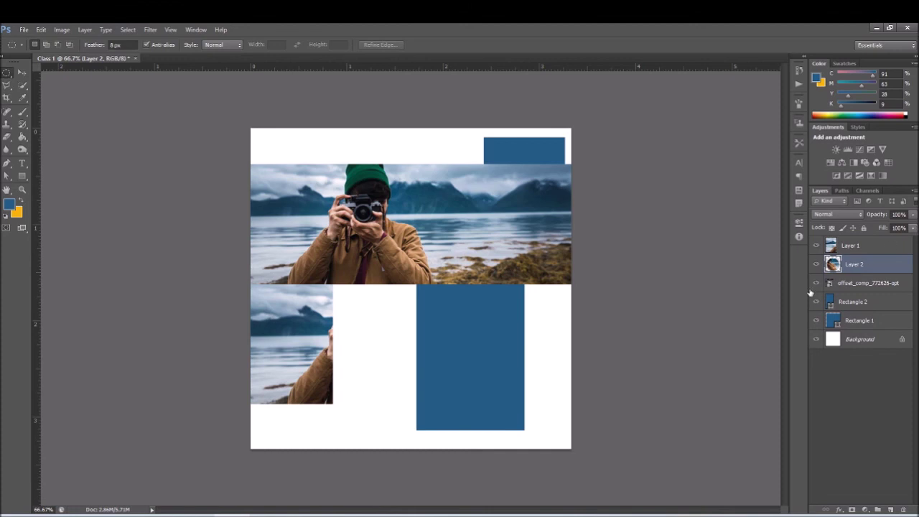
pyautogui.click(816, 287)
# Move the circular photographer crop down and right to overlap the tall blue rectangle's left edge.
pyautogui.moveTo(417, 223); pyautogui.dragTo(409, 359)
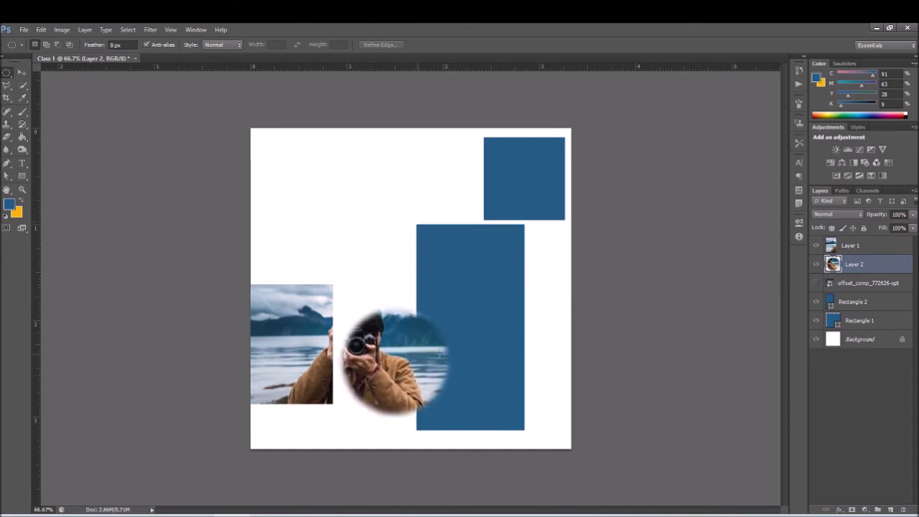
pyautogui.press('v')
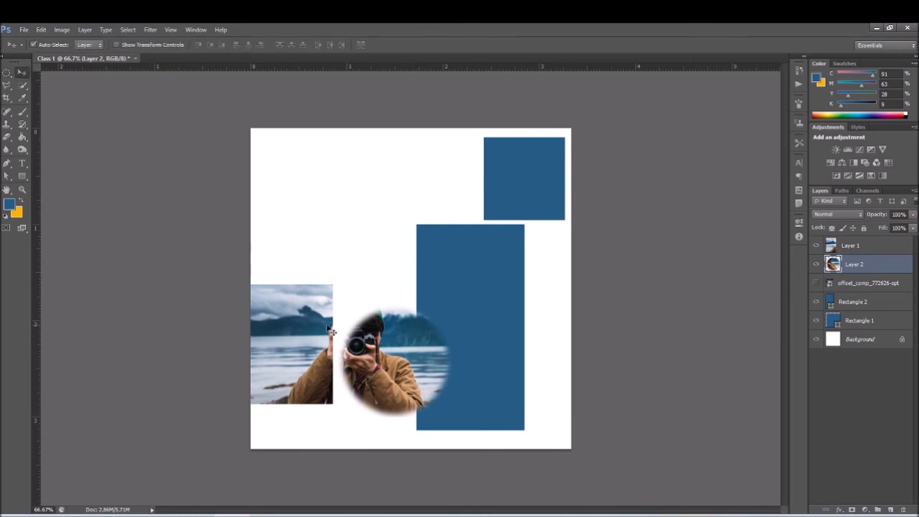
pyautogui.moveTo(407, 356); pyautogui.dragTo(437, 338)
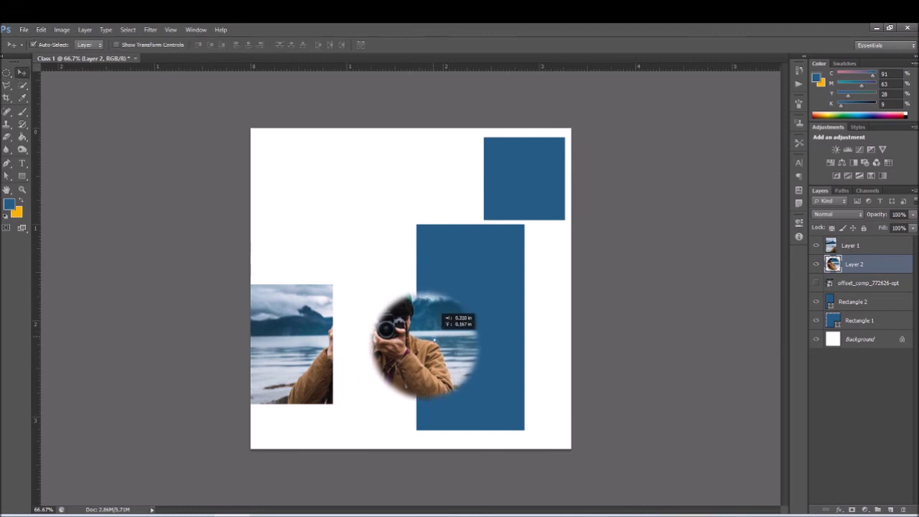
pyautogui.click(6, 73)
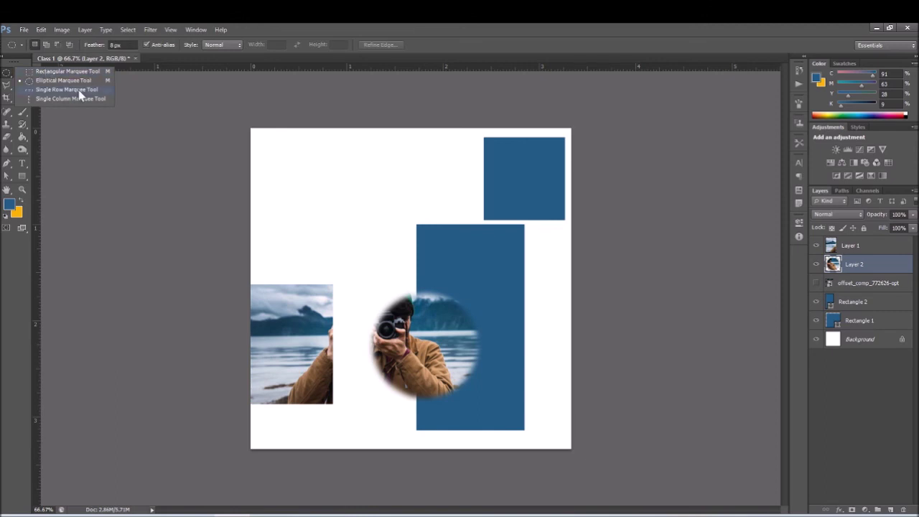
pyautogui.click(21, 74)
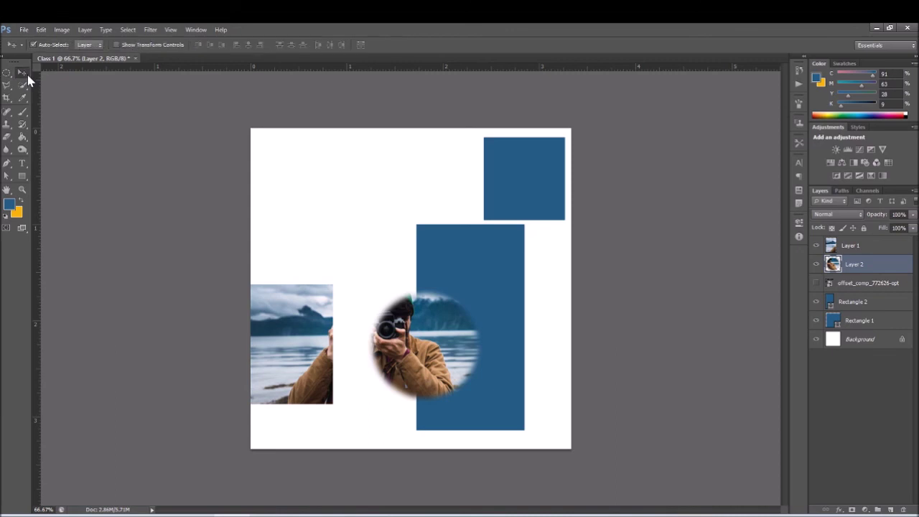
pyautogui.click(6, 74)
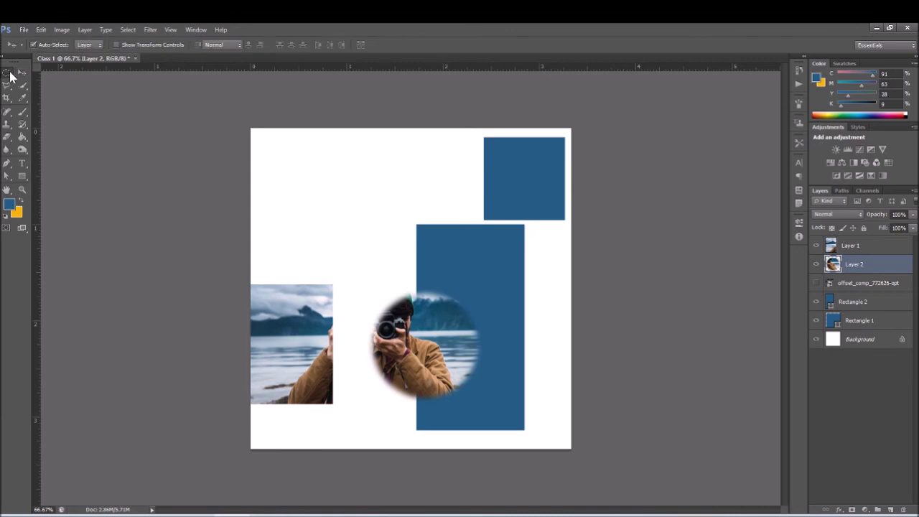
pyautogui.click(190, 30)
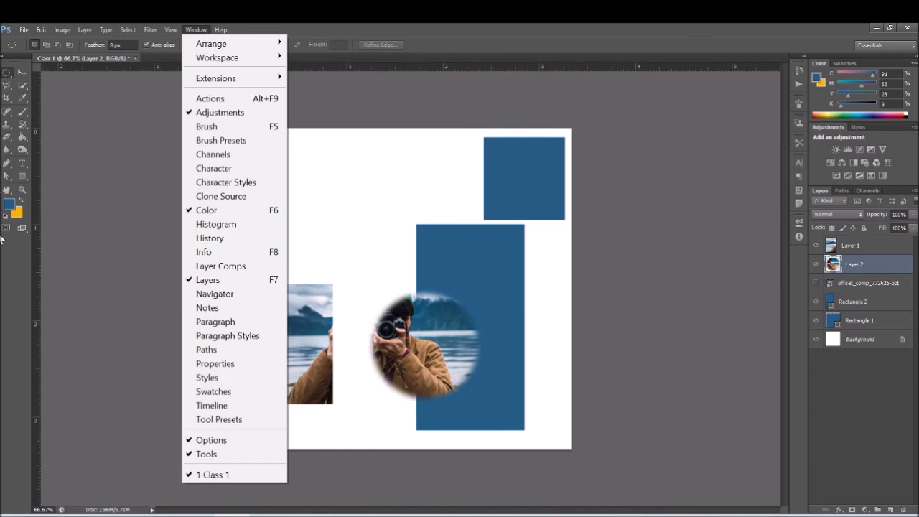
pyautogui.click(149, 29)
pyautogui.click(24, 29)
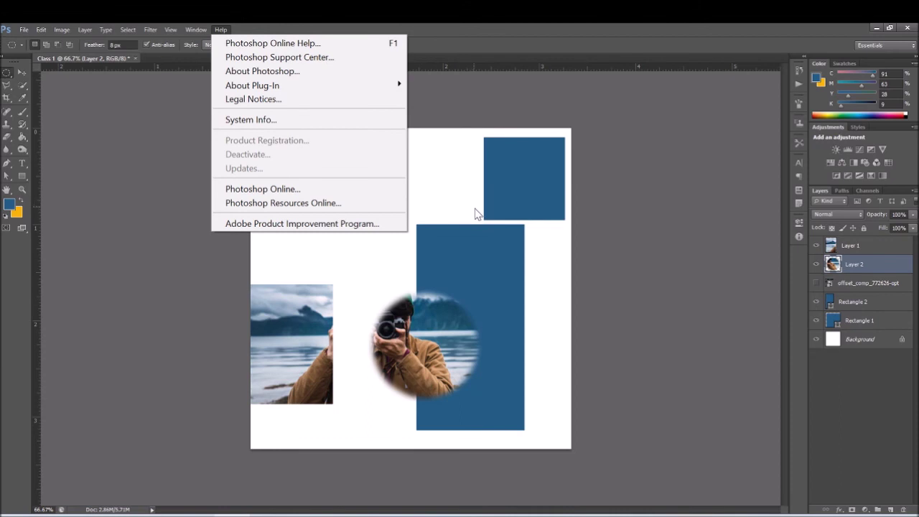
pyautogui.click(22, 73)
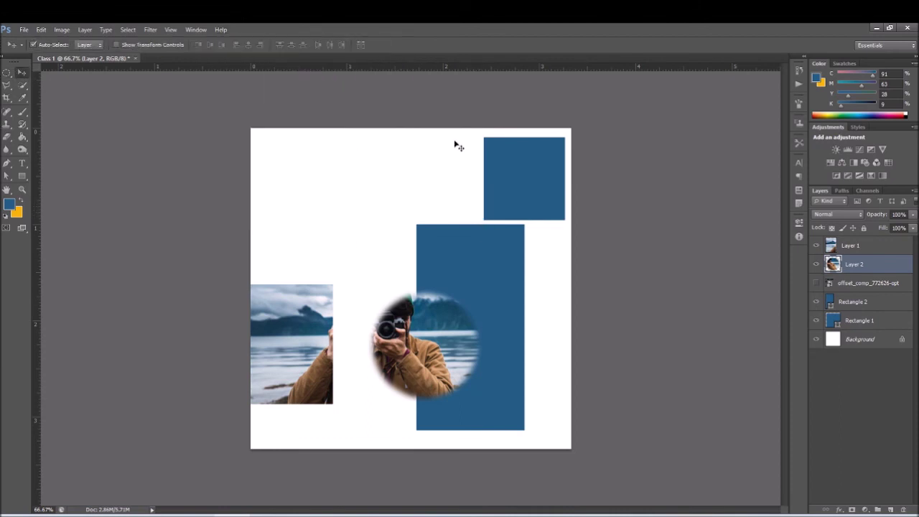